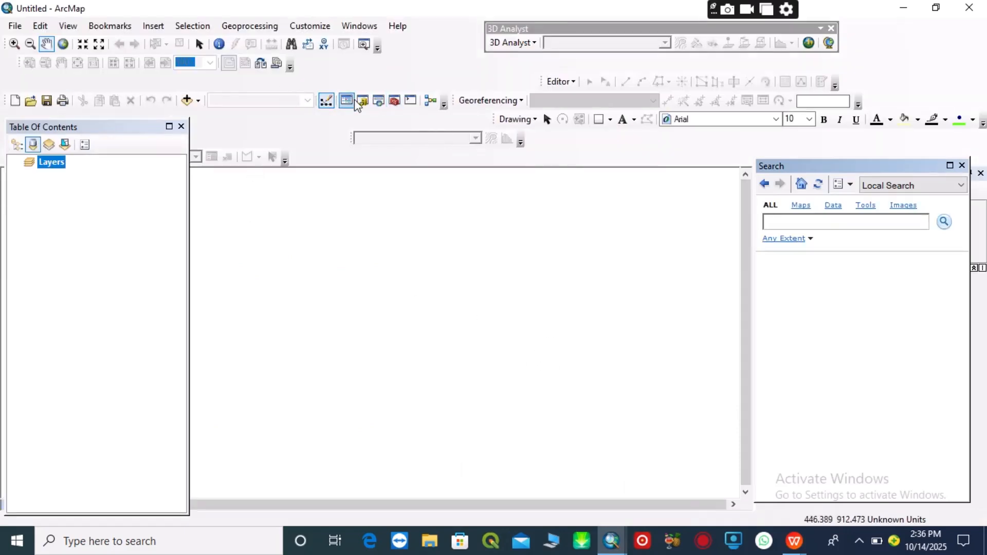
- Add cross-dem1.tif from the EKN SHP folder connection to the map, then close the Catalog
{"action": "left_click", "coordinate": [366, 105]}
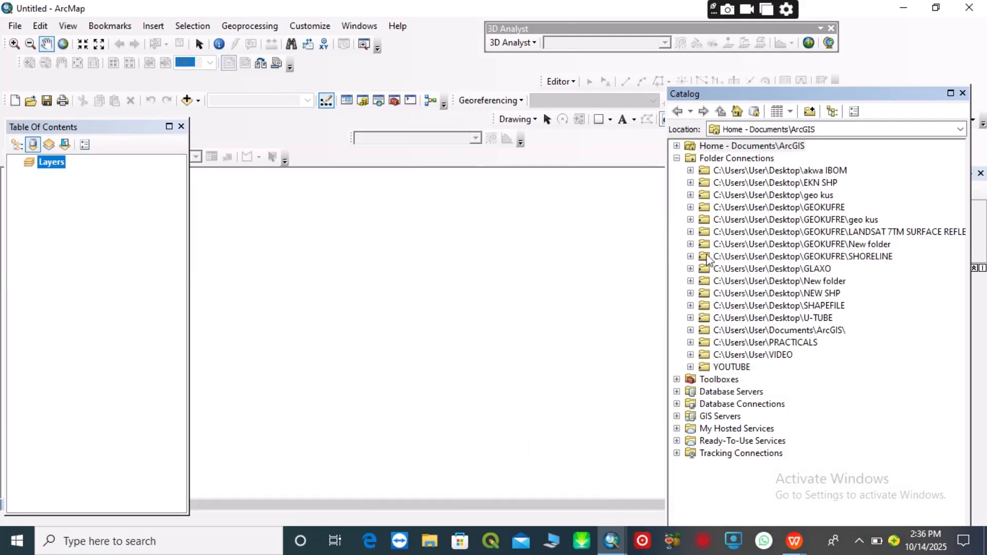
{"action": "left_click", "coordinate": [691, 183]}
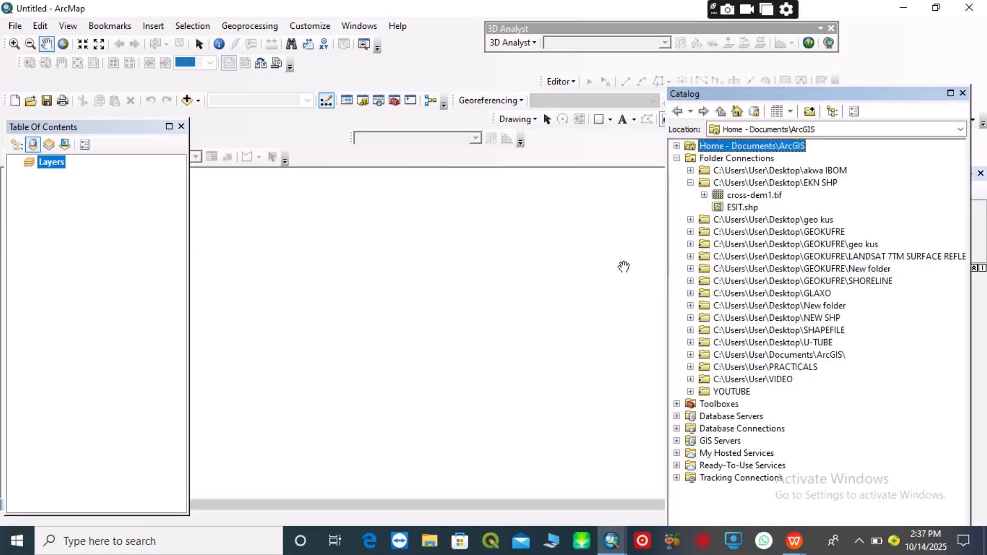
{"action": "left_click_drag", "start_coordinate": [775, 197], "coordinate": [470, 257]}
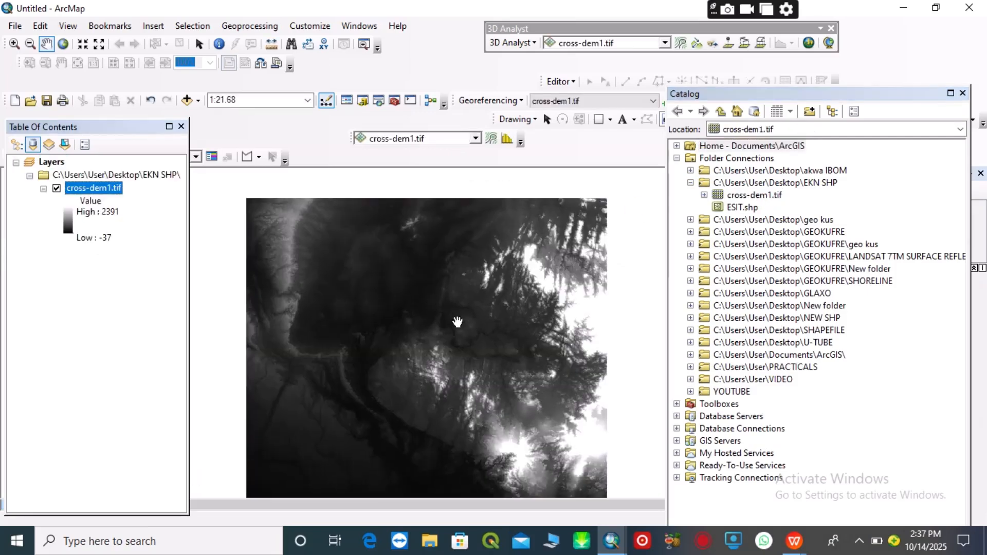
{"action": "scroll", "coordinate": [437, 315], "scroll_direction": "up", "scroll_amount": 2}
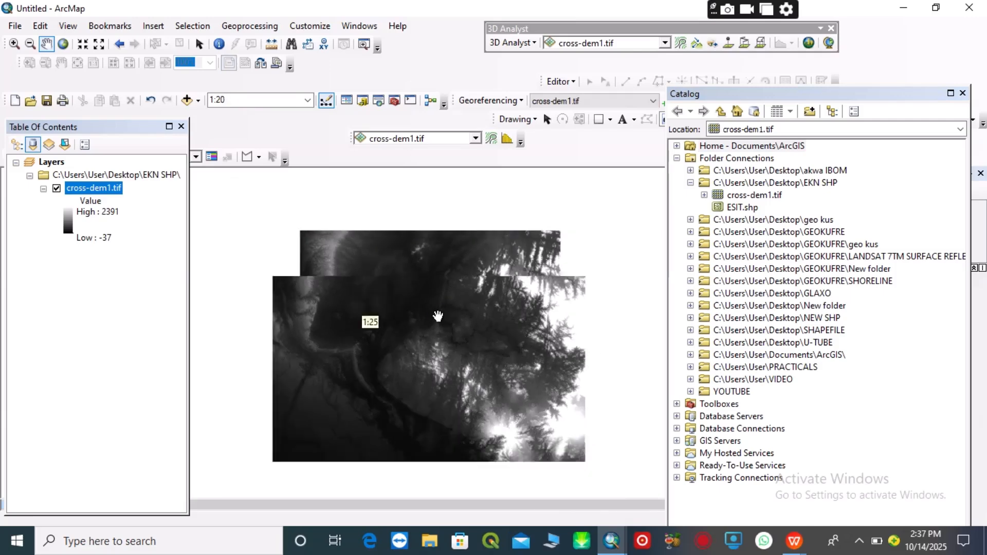
{"action": "scroll", "coordinate": [438, 315], "scroll_direction": "up", "scroll_amount": 1}
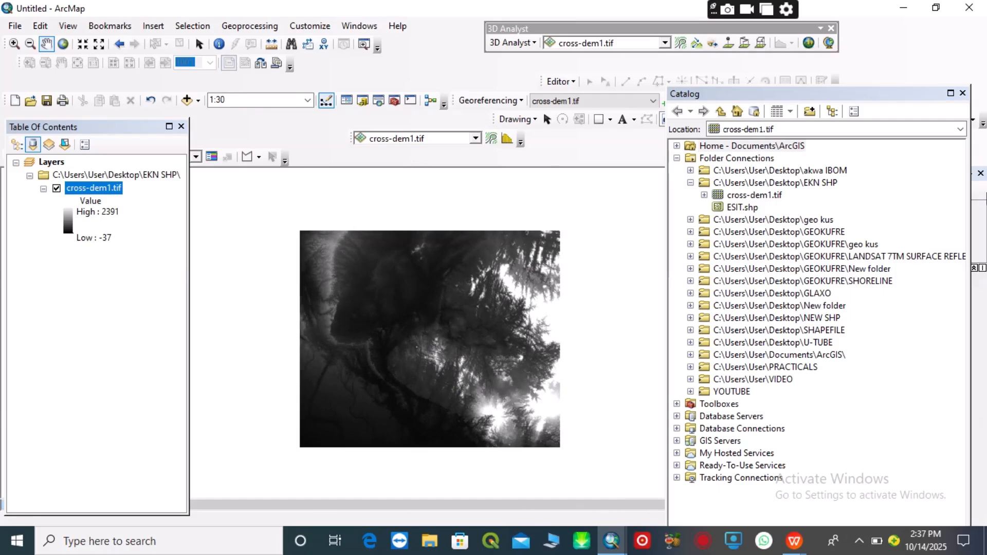
{"action": "left_click", "coordinate": [963, 93]}
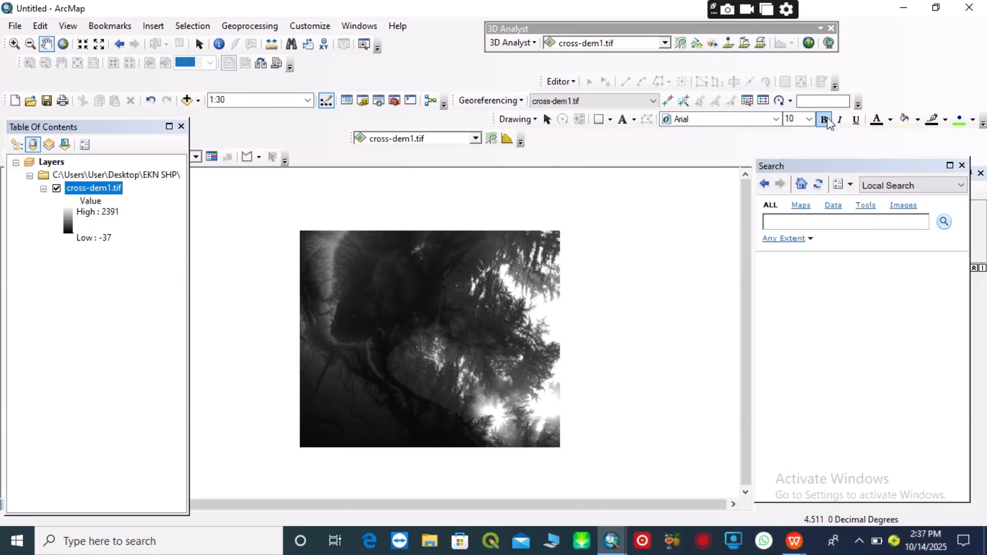
- Open the Focal Statistics tool from the Spatial Analyst Neighborhood toolset and set cross-dem1.tif as the input raster
{"action": "left_click", "coordinate": [395, 101]}
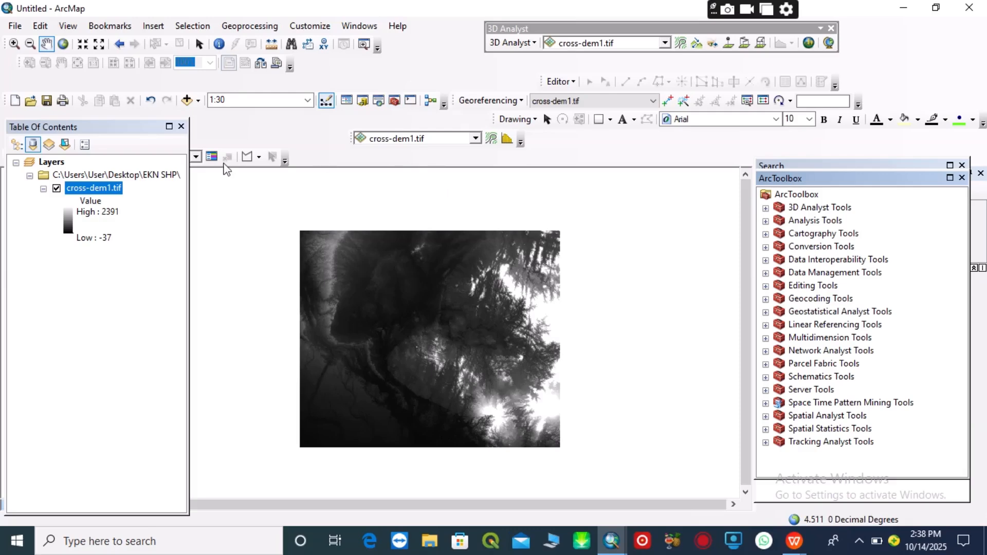
{"action": "left_click", "coordinate": [766, 415]}
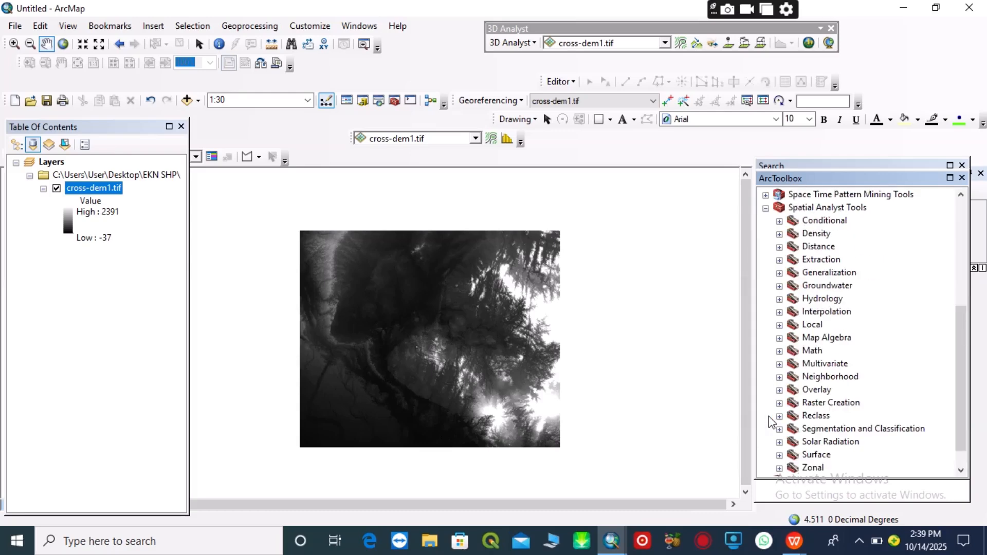
{"action": "left_click", "coordinate": [780, 378]}
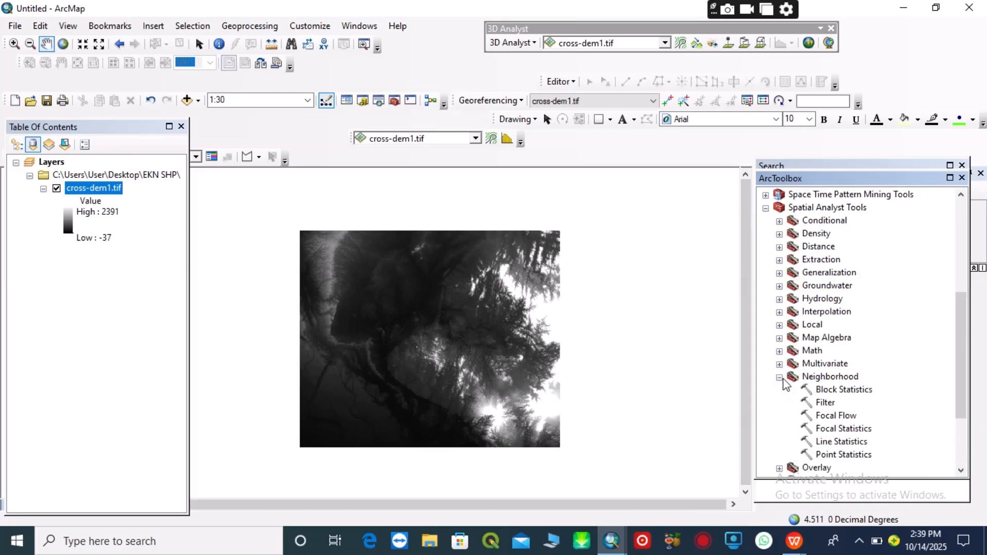
{"action": "double_click", "coordinate": [830, 428]}
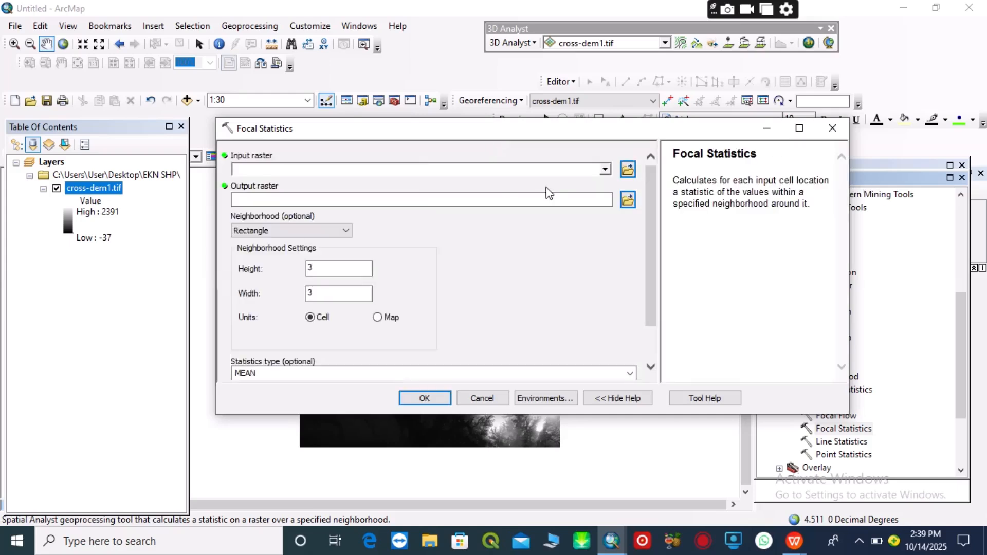
{"action": "left_click", "coordinate": [605, 170]}
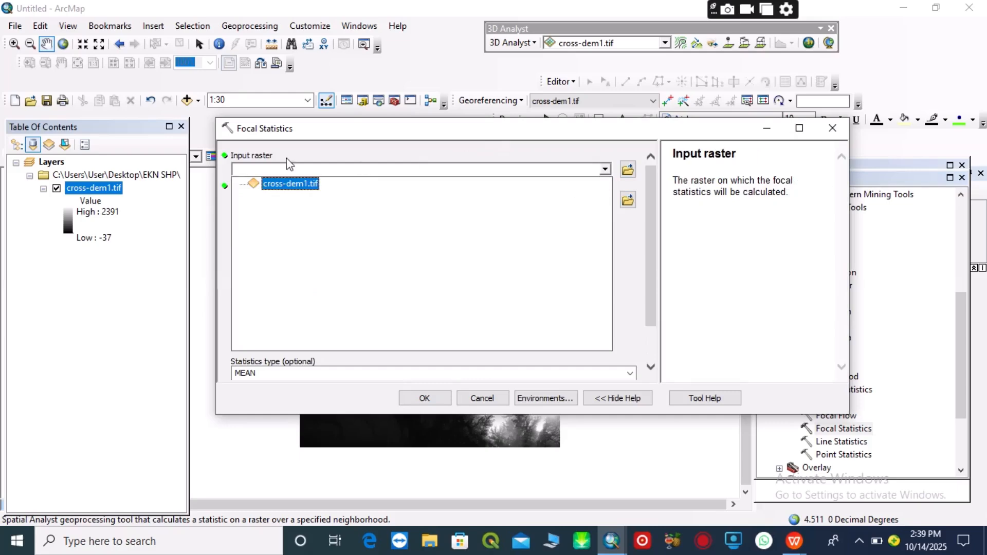
{"action": "left_click", "coordinate": [285, 183]}
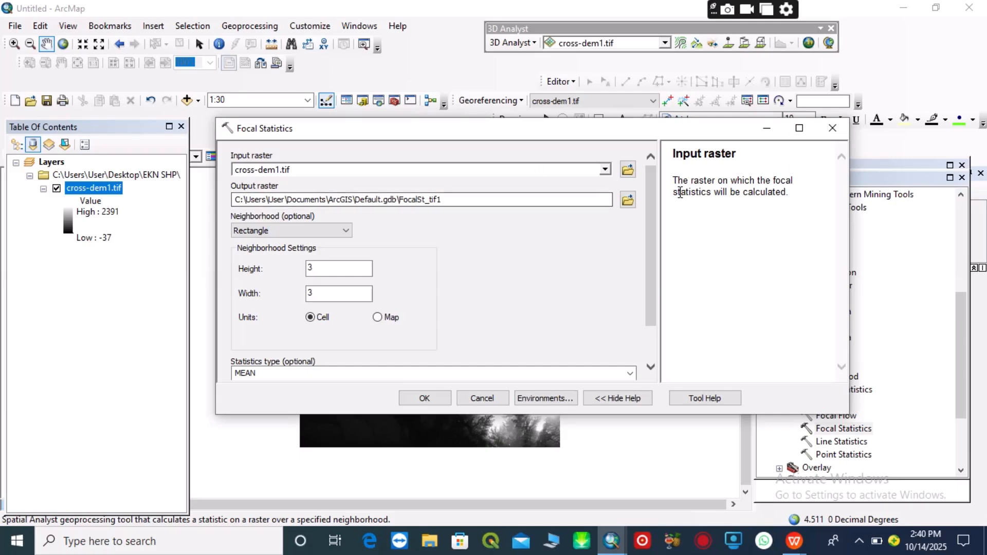
- Run Focal Statistics with the MINIMUM statistics type, saving the output raster as MIN in the PRACTICALS folder
{"action": "left_click", "coordinate": [626, 201]}
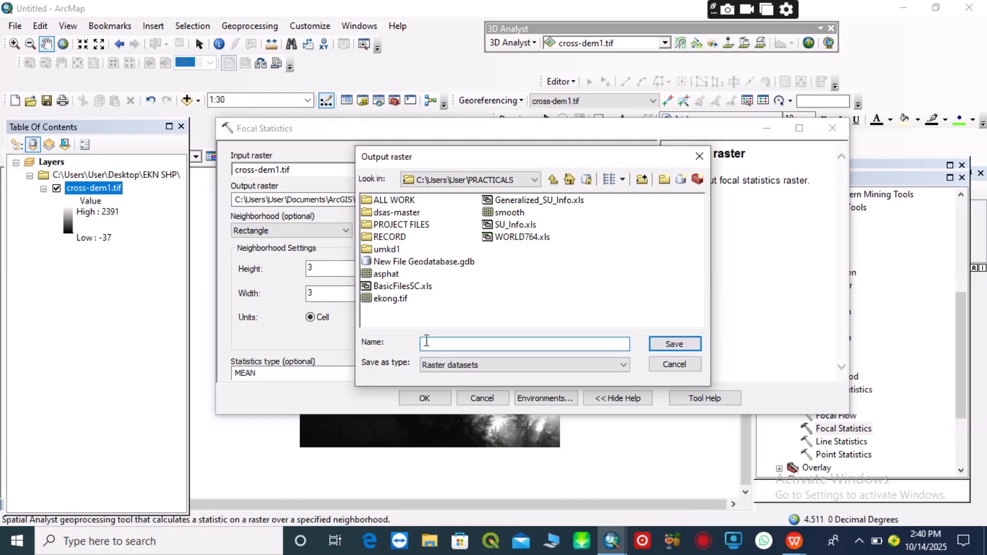
{"action": "type", "text": "N"}
{"action": "left_click", "coordinate": [661, 346]}
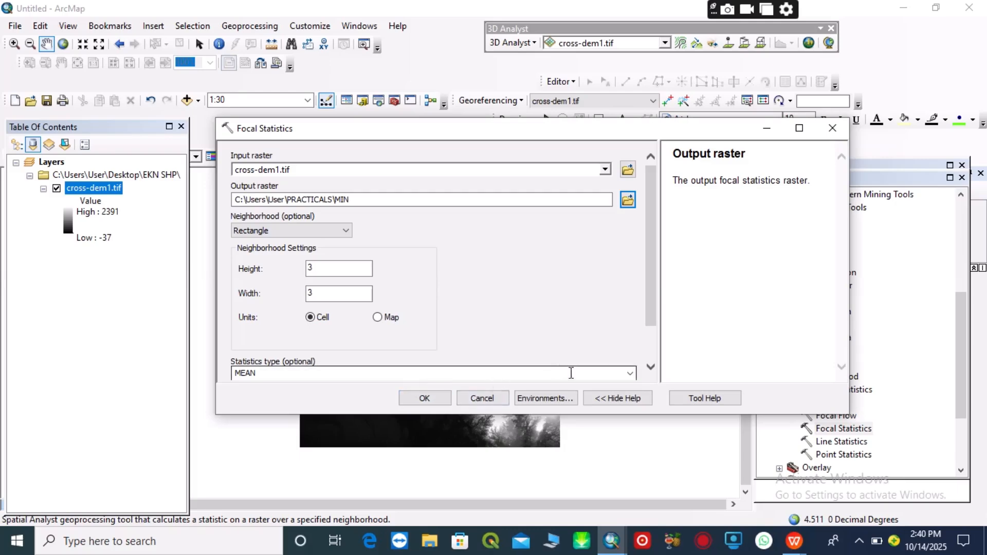
{"action": "left_click", "coordinate": [626, 375]}
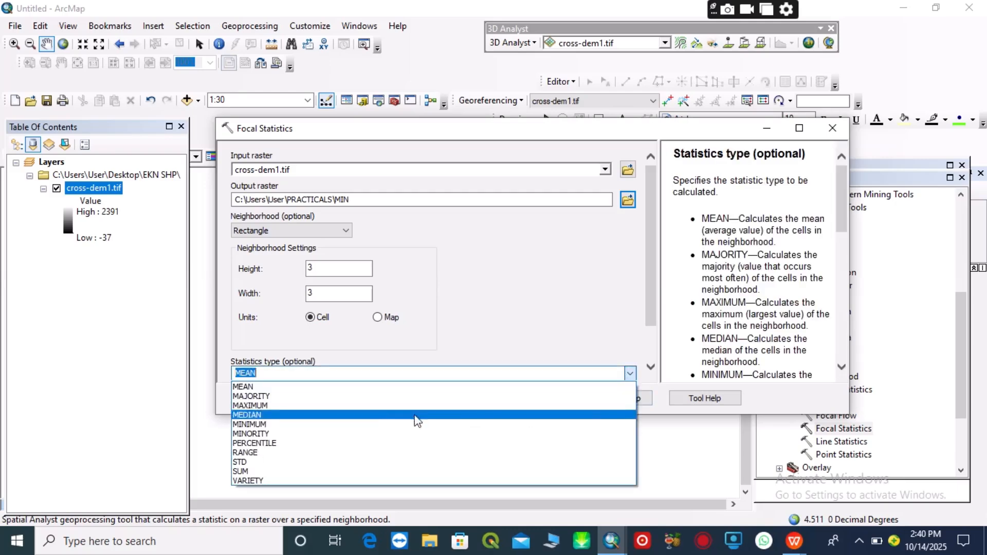
{"action": "left_click", "coordinate": [256, 425]}
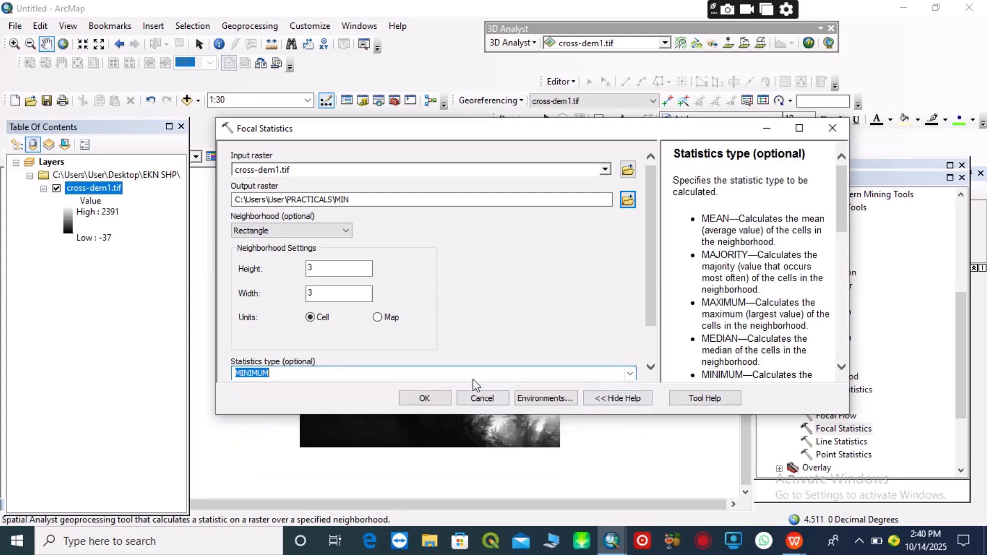
{"action": "left_click", "coordinate": [425, 398]}
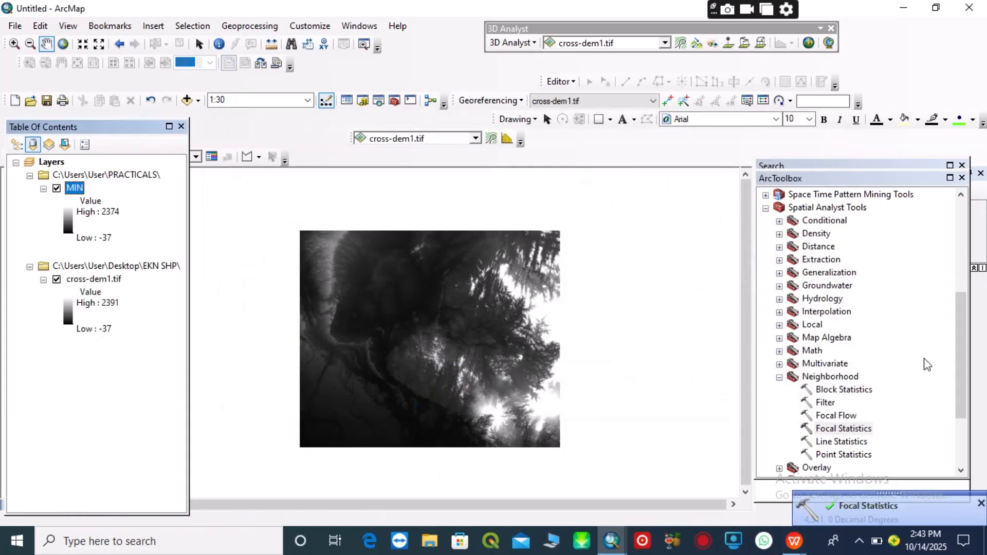
{"action": "left_click", "coordinate": [980, 503]}
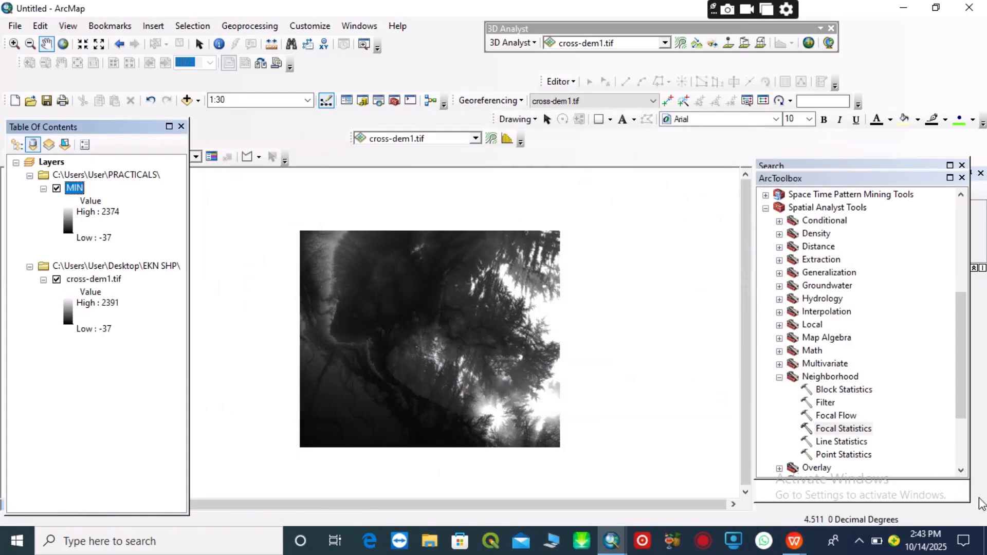
- Rename the MIN layer to MINIMUM
{"action": "left_click", "coordinate": [76, 190]}
{"action": "left_click", "coordinate": [87, 187]}
{"action": "type", "text": "IM"}
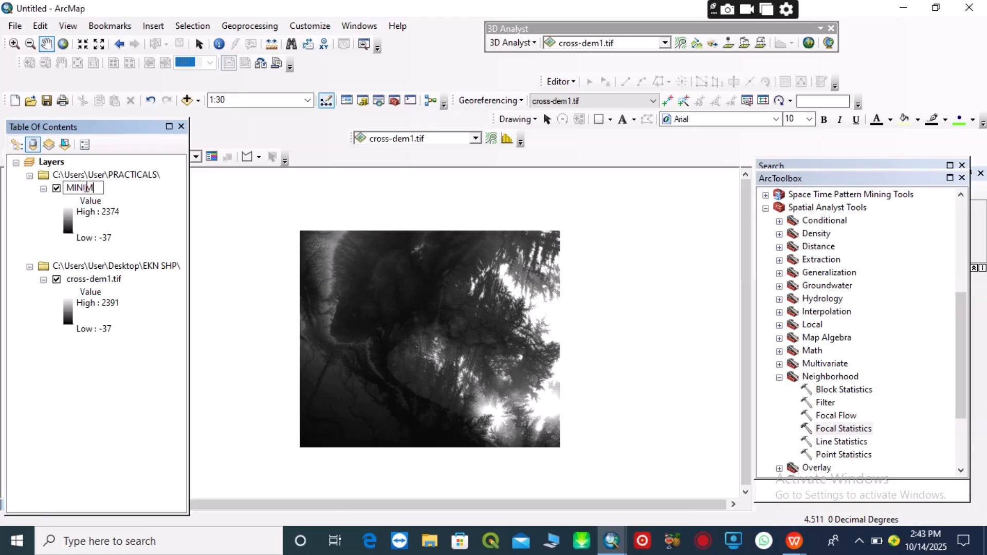
{"action": "type", "text": "UM"}
{"action": "key", "text": "Return"}
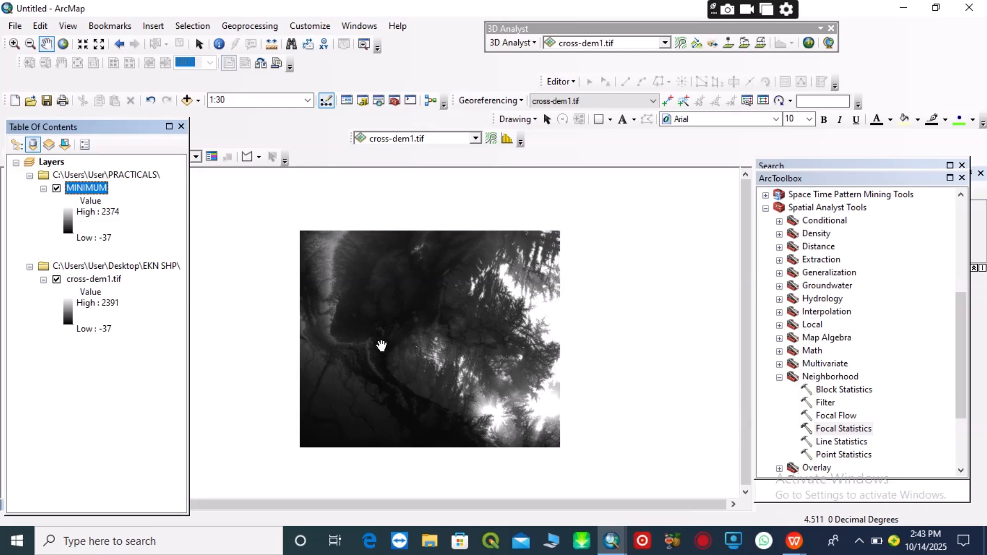
- Run Focal Statistics on cross-dem1.tif with the MAXIMUM statistics type, saving the output raster as MAX in the PRACTICALS folder
{"action": "left_click", "coordinate": [840, 428]}
{"action": "double_click", "coordinate": [840, 428]}
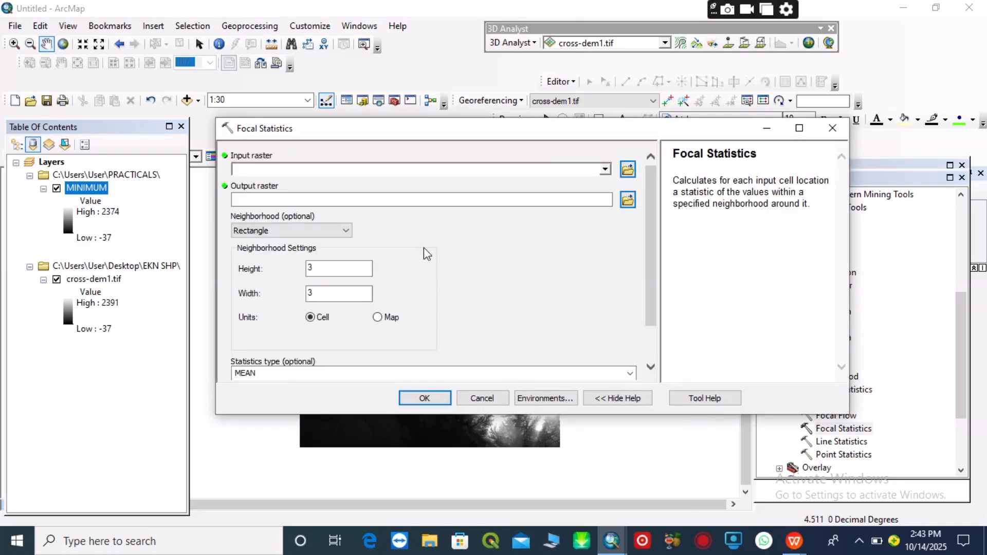
{"action": "left_click", "coordinate": [604, 170]}
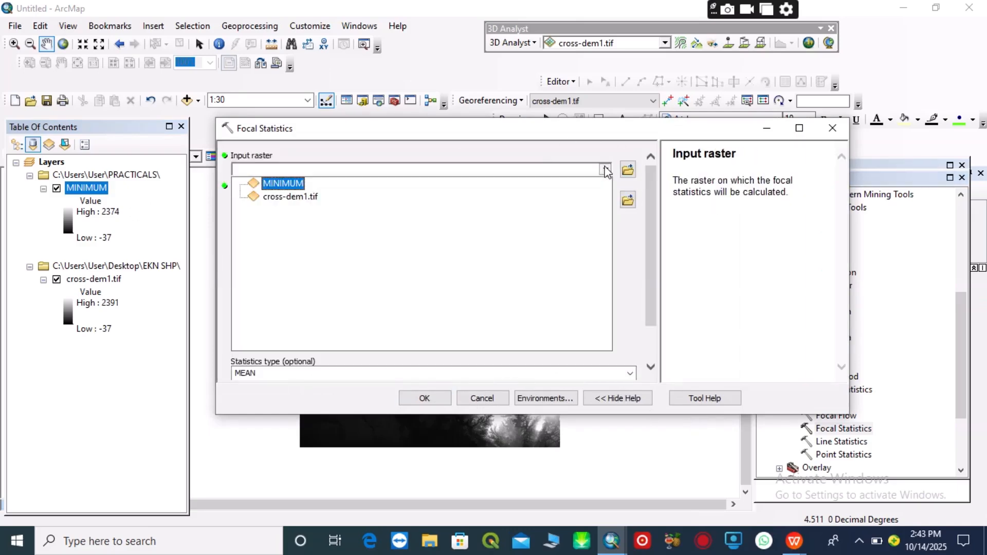
{"action": "left_click", "coordinate": [276, 199]}
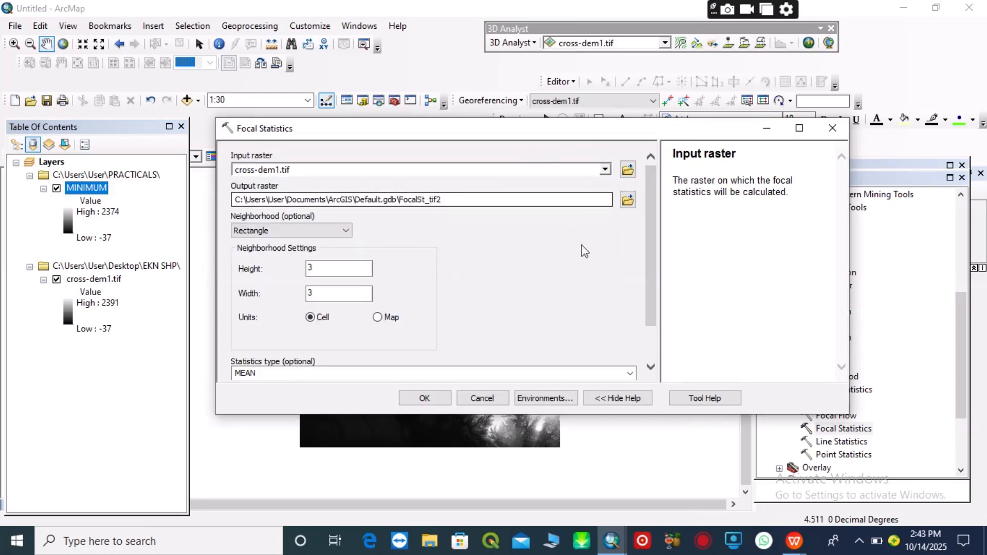
{"action": "left_click", "coordinate": [620, 207]}
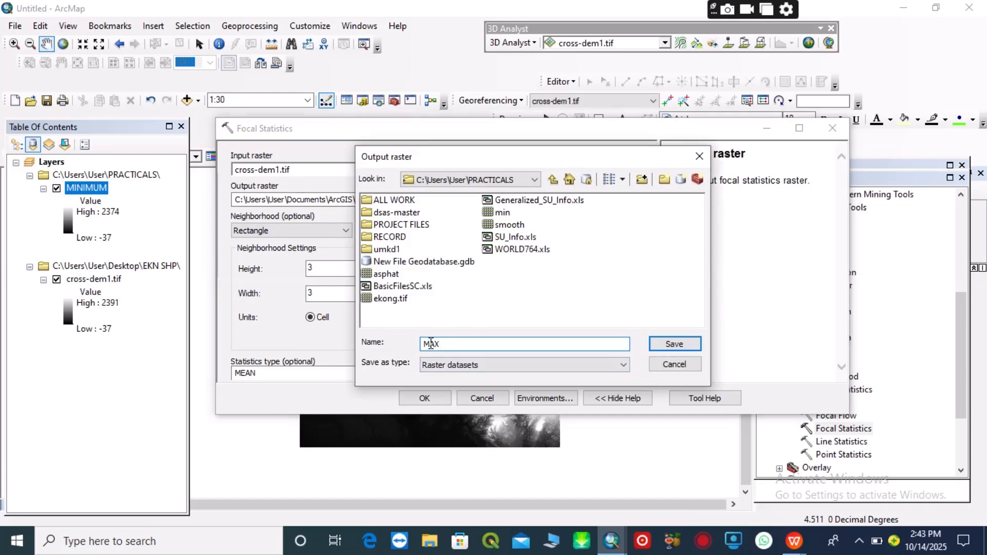
{"action": "left_click", "coordinate": [654, 347]}
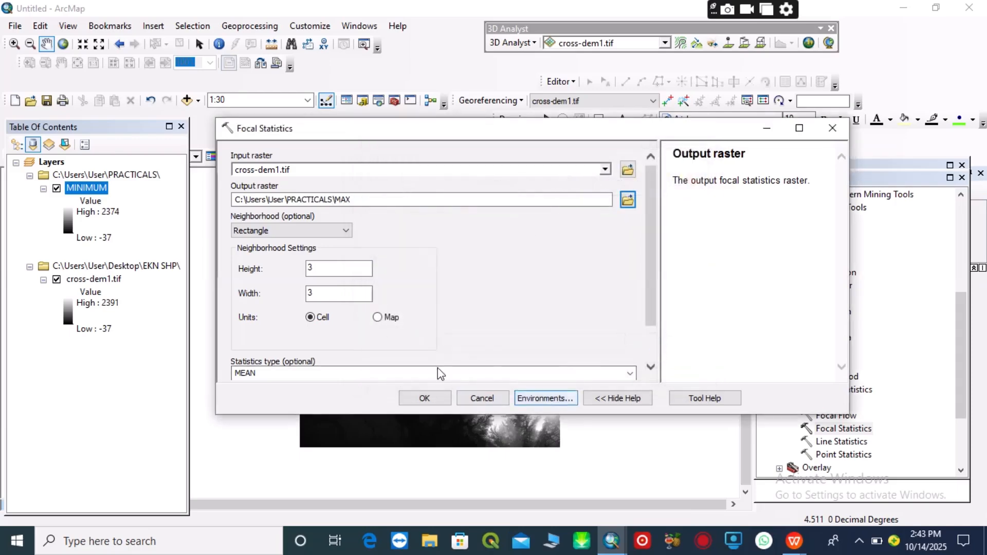
{"action": "left_click", "coordinate": [630, 373]}
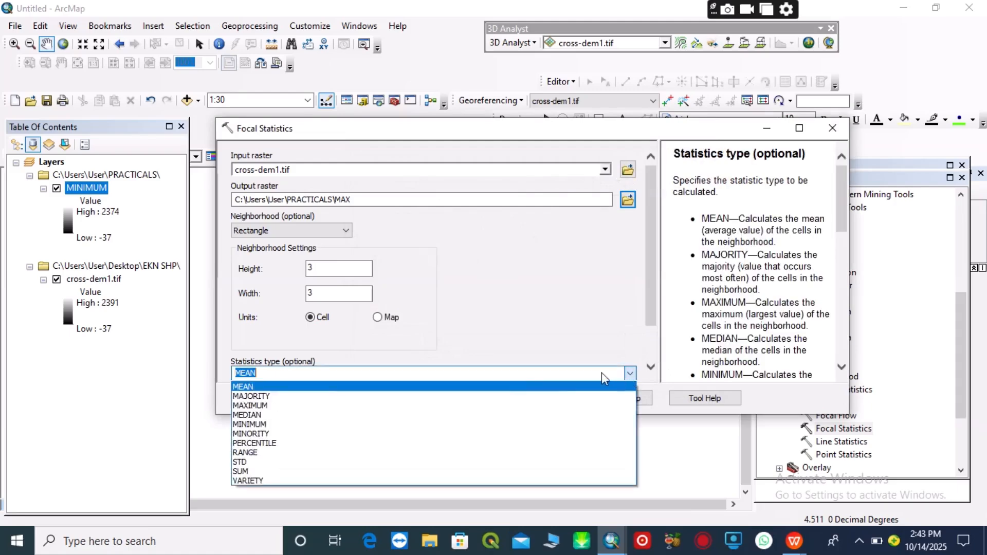
{"action": "left_click", "coordinate": [292, 406]}
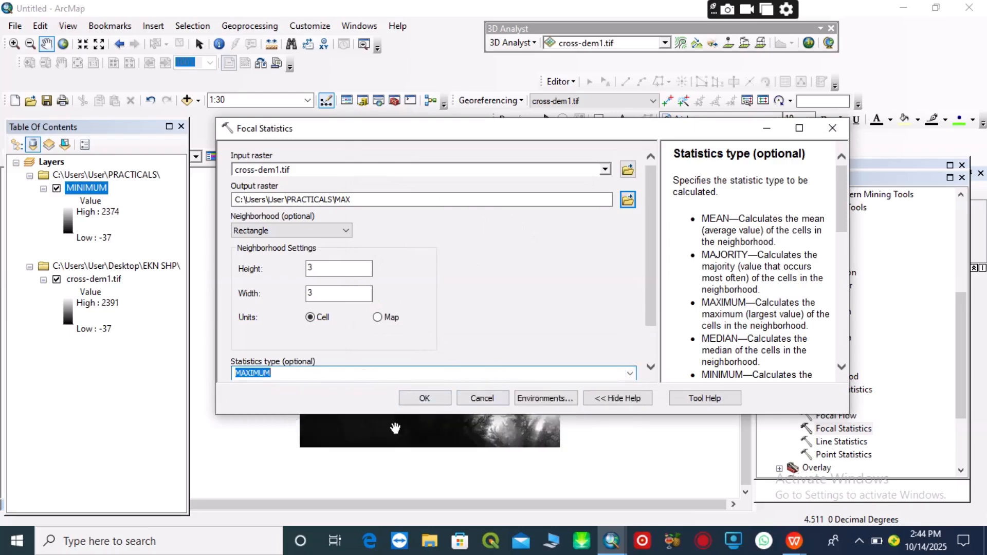
{"action": "left_click", "coordinate": [424, 401]}
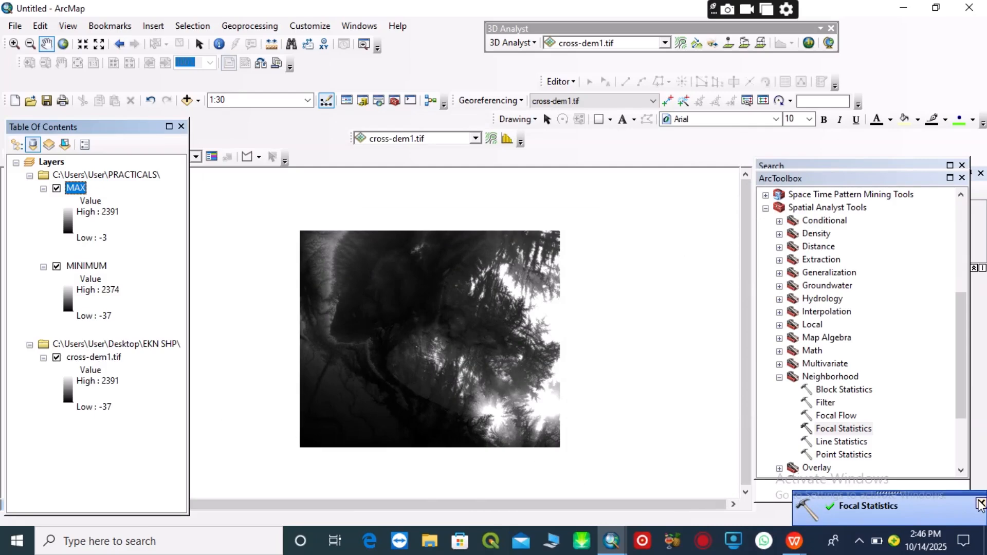
{"action": "left_click", "coordinate": [981, 503]}
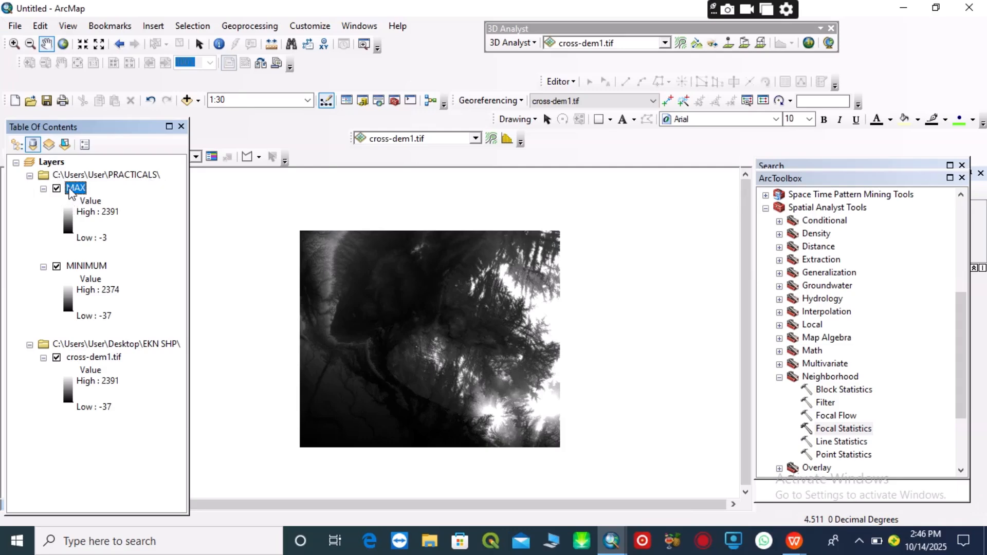
- Rename the MAX layer to MAXIMUM
{"action": "left_click", "coordinate": [72, 189]}
{"action": "left_click", "coordinate": [91, 187]}
{"action": "type", "text": "IMUM"}
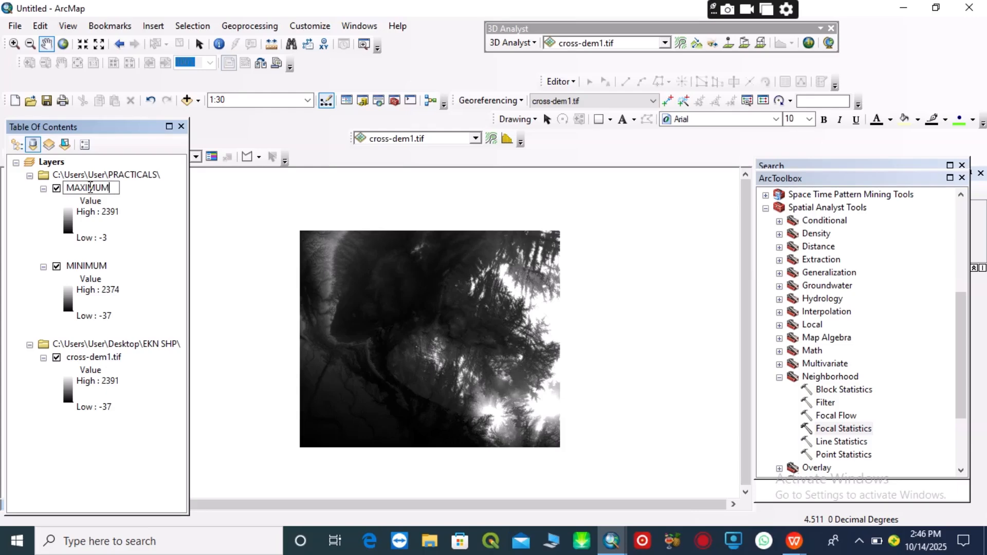
{"action": "key", "text": "Return"}
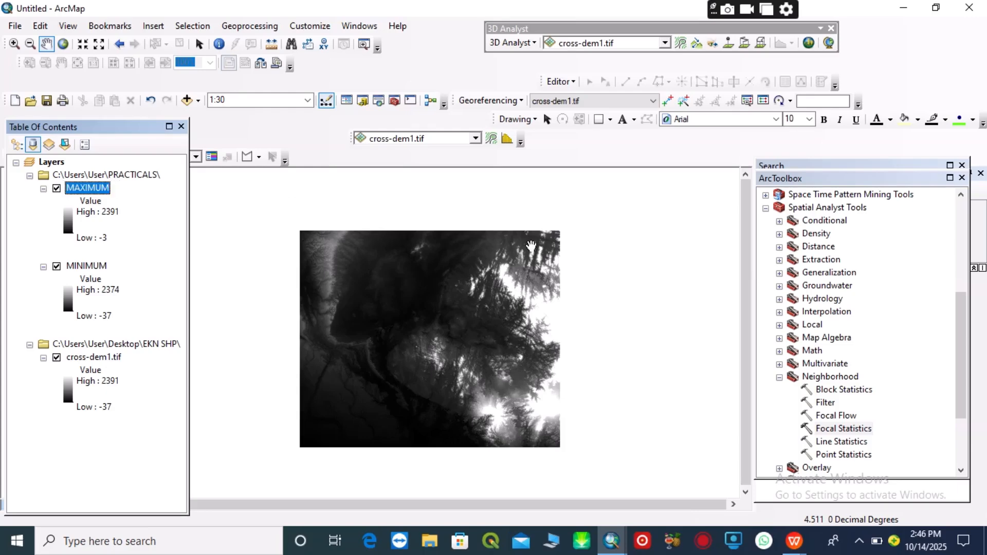
- Start the Focal Statistics tool again with cross-dem1.tif as the input raster
{"action": "double_click", "coordinate": [837, 428]}
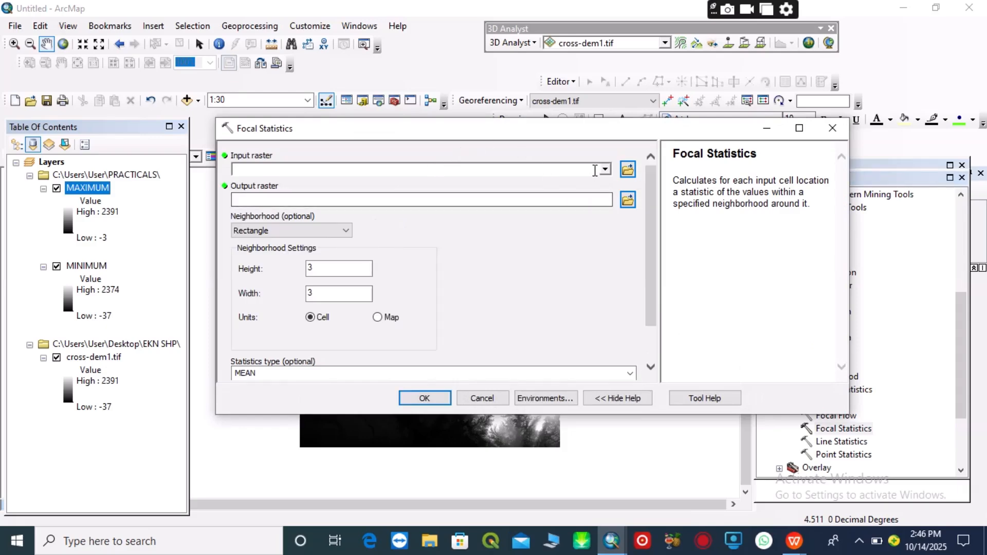
{"action": "left_click", "coordinate": [606, 170]}
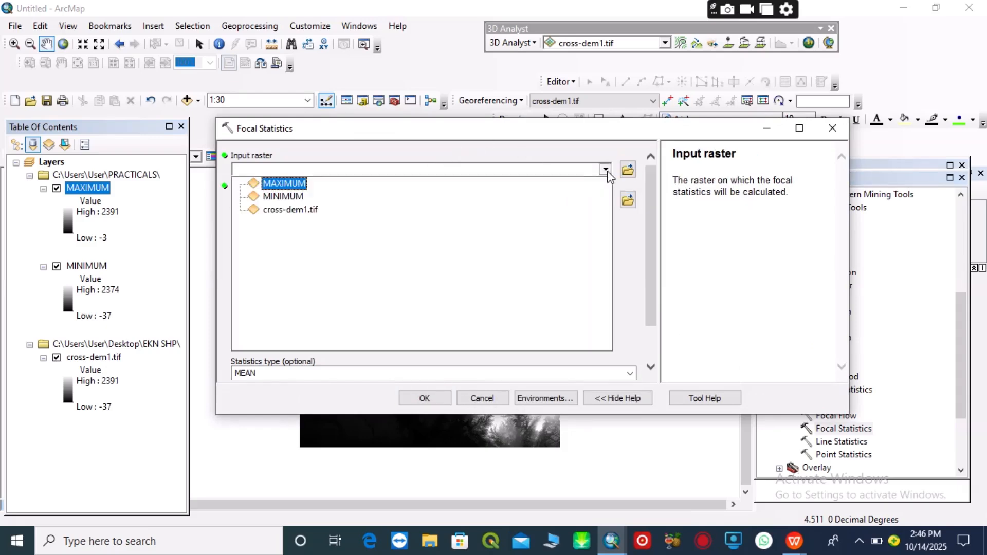
{"action": "left_click", "coordinate": [305, 209]}
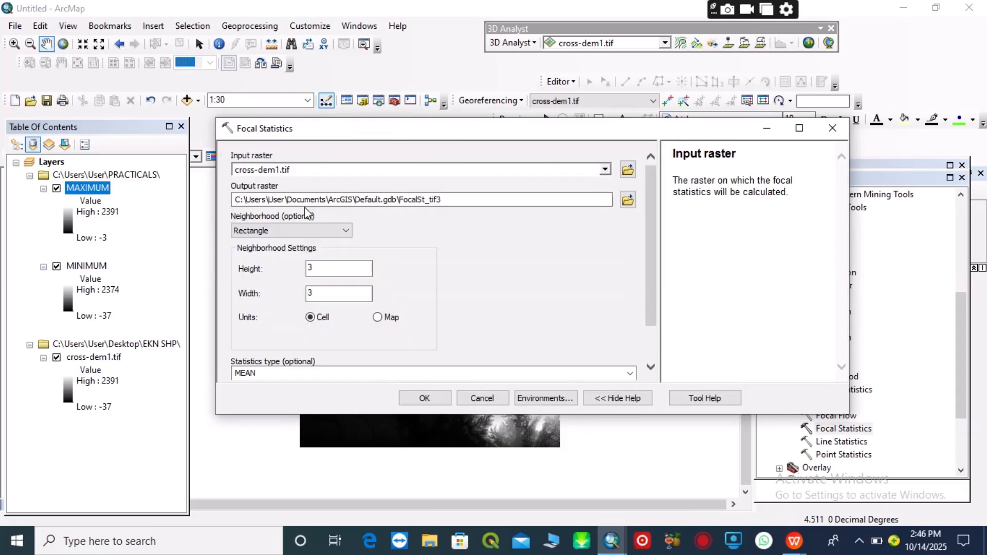
- Try to set the output raster to SMOOTH in the PRACTICALS folder and check the error details
{"action": "left_click", "coordinate": [626, 202]}
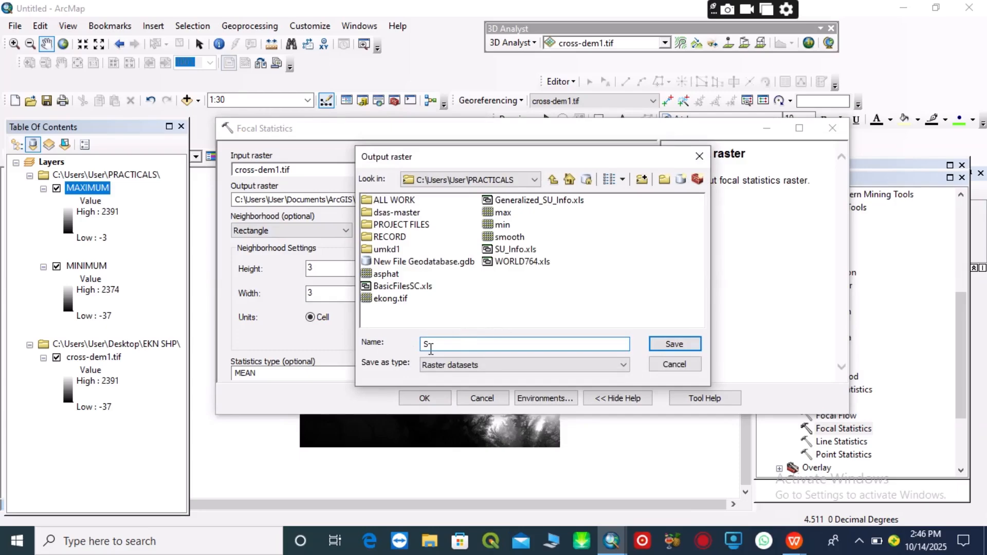
{"action": "type", "text": "SMOOTH"}
{"action": "left_click", "coordinate": [657, 346]}
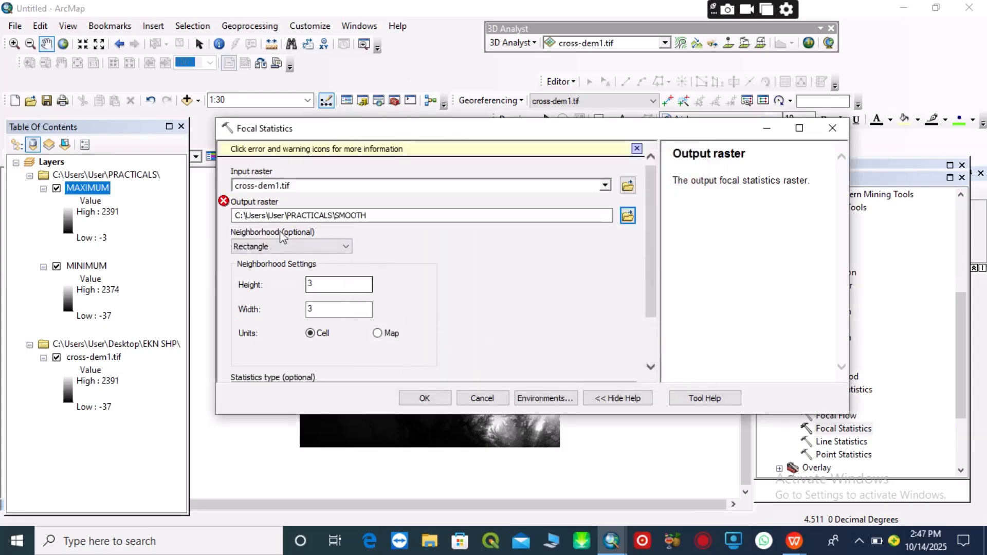
{"action": "left_click", "coordinate": [224, 202]}
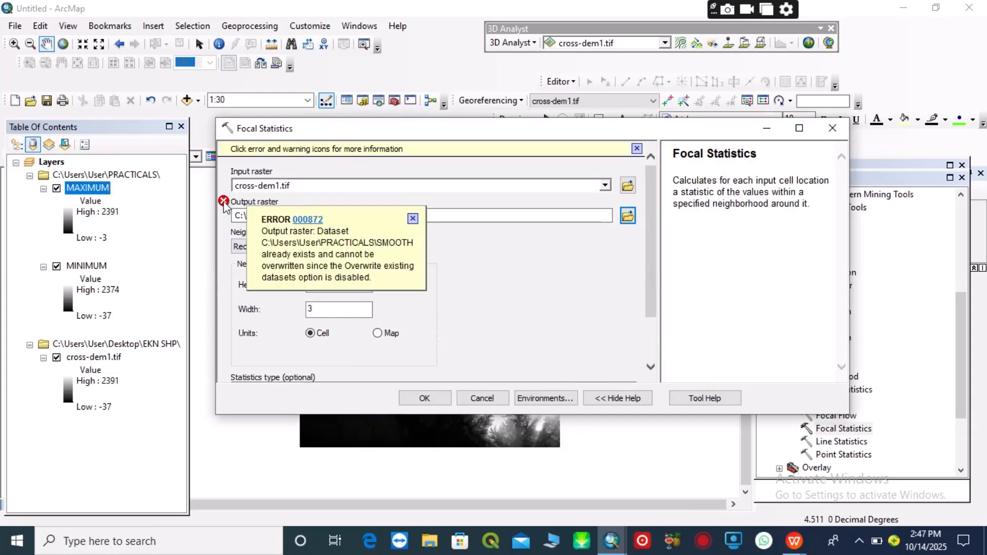
{"action": "left_click", "coordinate": [412, 219]}
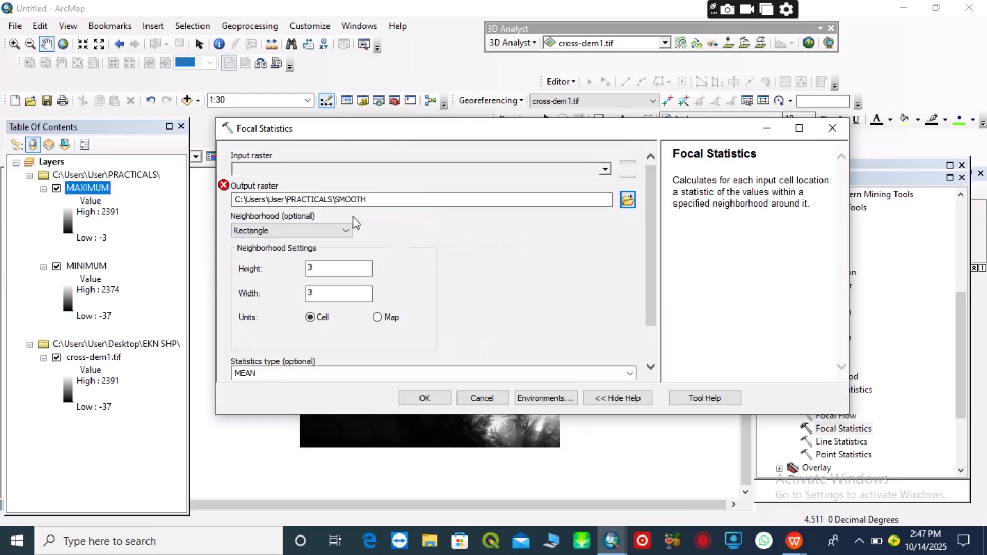
- Run Focal Statistics with the MEAN statistics type, saving the output raster as SMOOTH1 in the PRACTICALS folder
{"action": "left_click", "coordinate": [387, 200]}
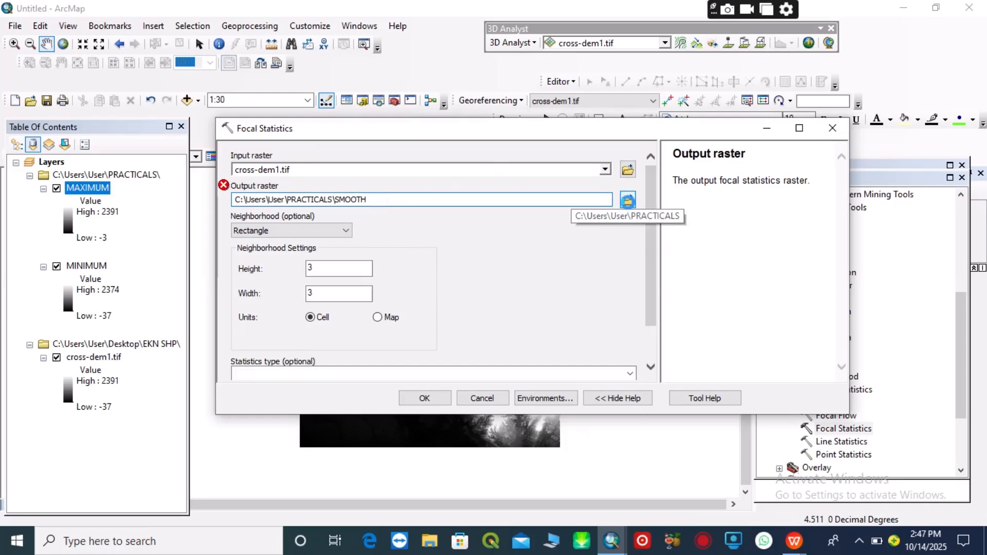
{"action": "left_click", "coordinate": [628, 201]}
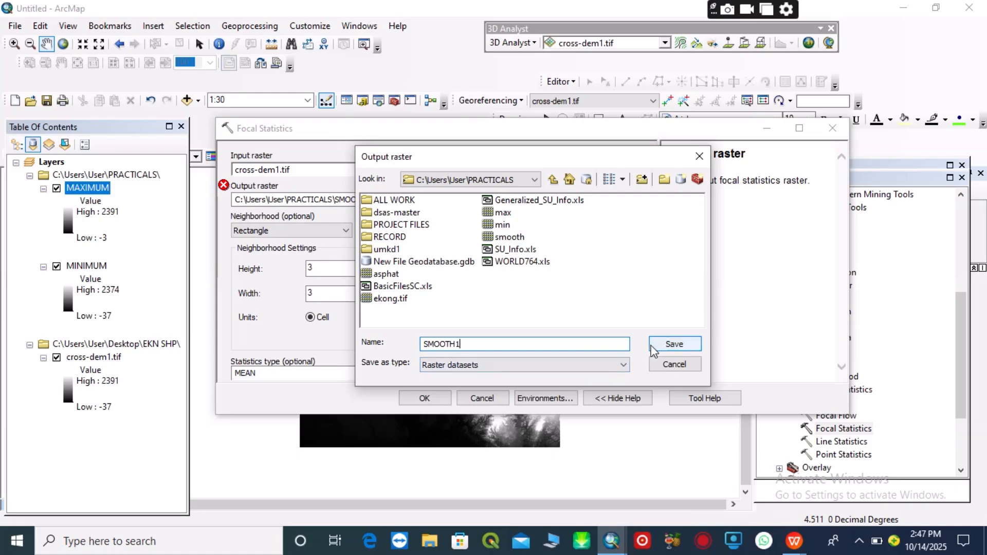
{"action": "left_click", "coordinate": [672, 344]}
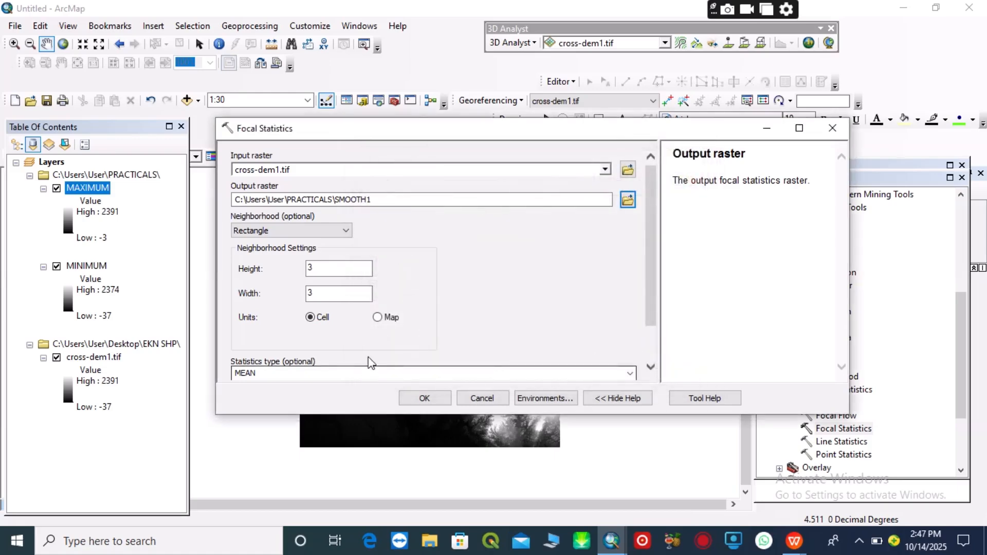
{"action": "left_click", "coordinate": [629, 373]}
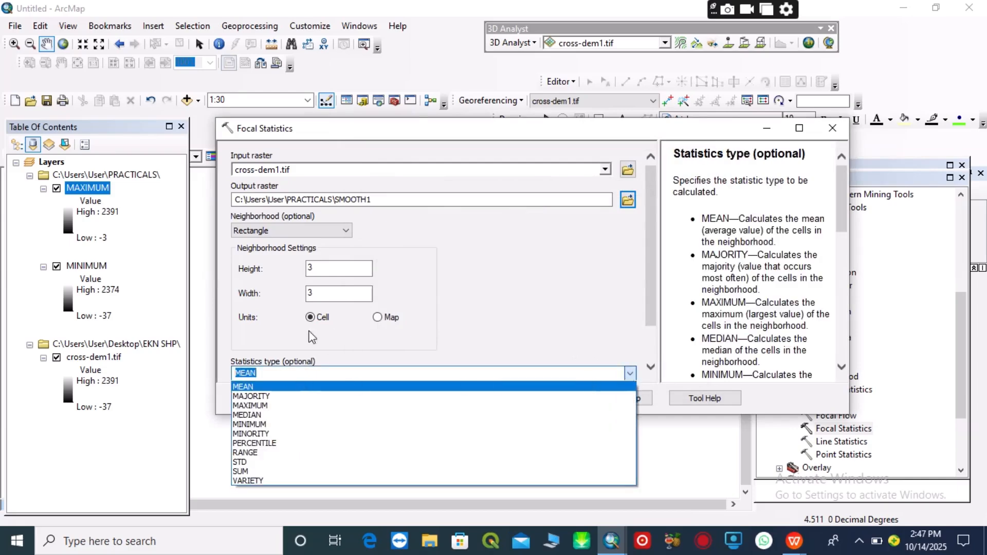
{"action": "left_click", "coordinate": [251, 388]}
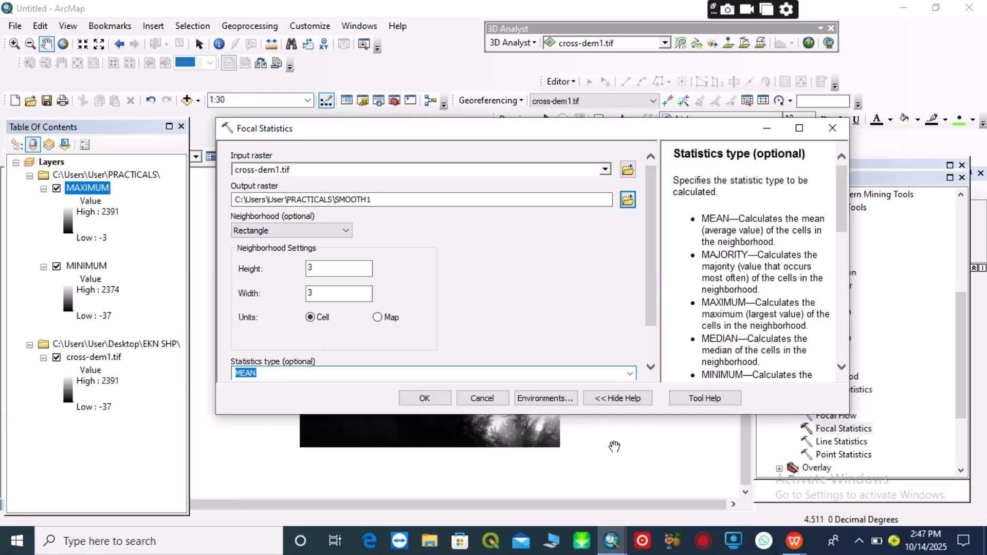
{"action": "left_click", "coordinate": [424, 398]}
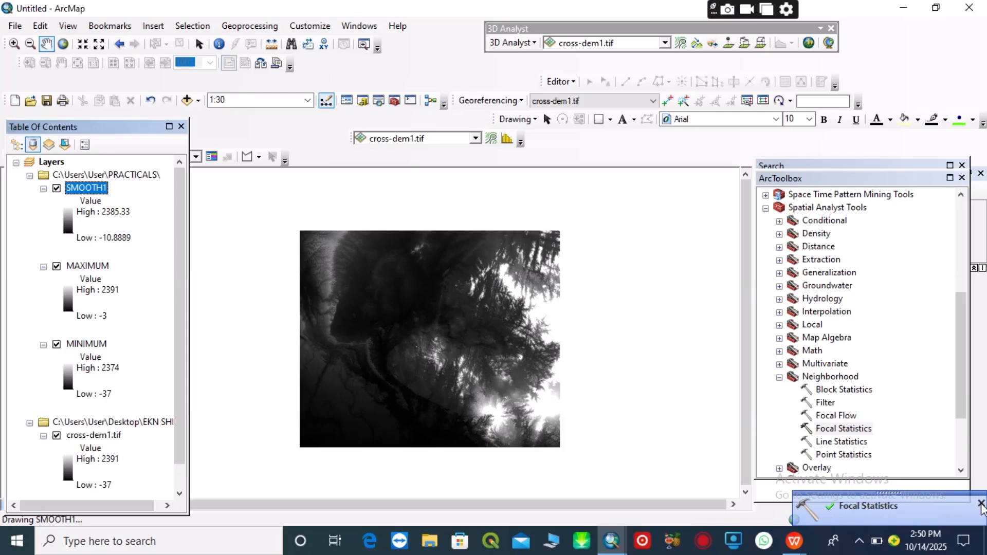
{"action": "left_click", "coordinate": [980, 503]}
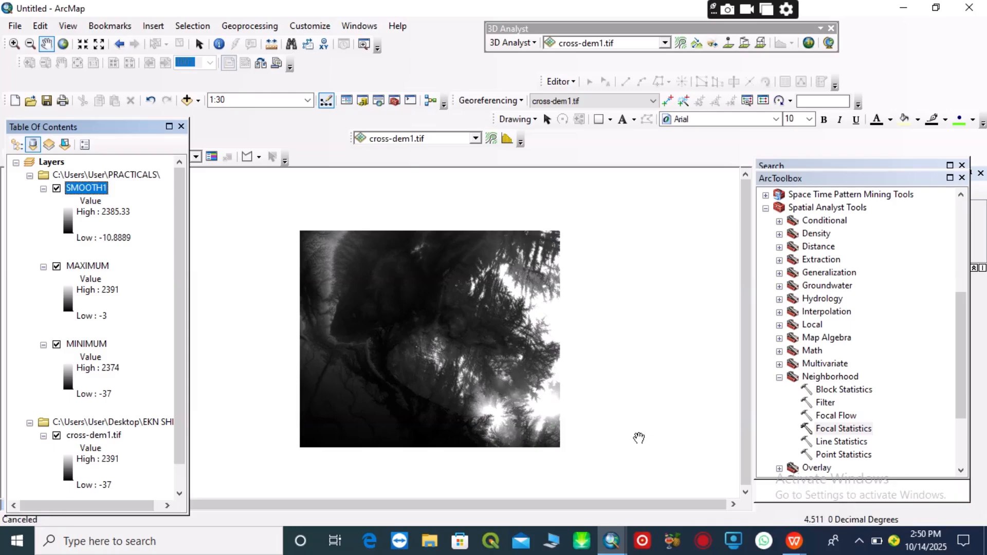
- Check the analysis steps and TRI formula in the Topographic Roughness Index document in WPS Office, and return to the ArcMap map view
{"action": "scroll", "coordinate": [373, 351], "scroll_direction": "up", "scroll_amount": 1}
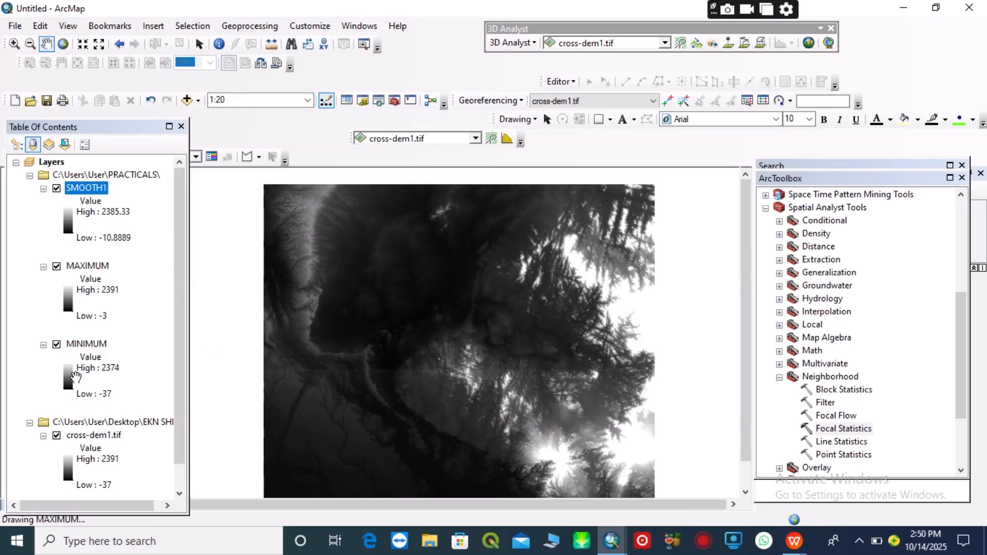
{"action": "mouse_move", "coordinate": [795, 543]}
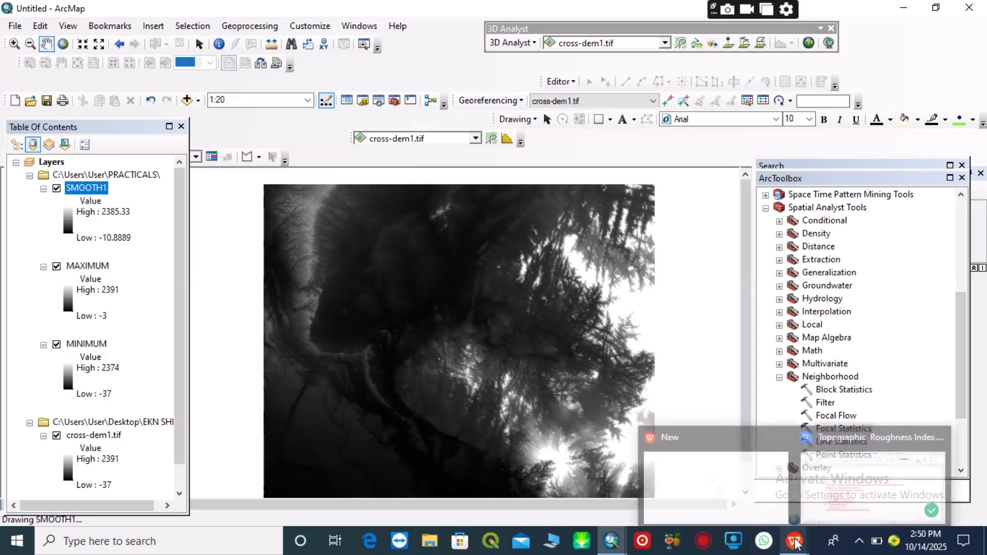
{"action": "left_click", "coordinate": [837, 499]}
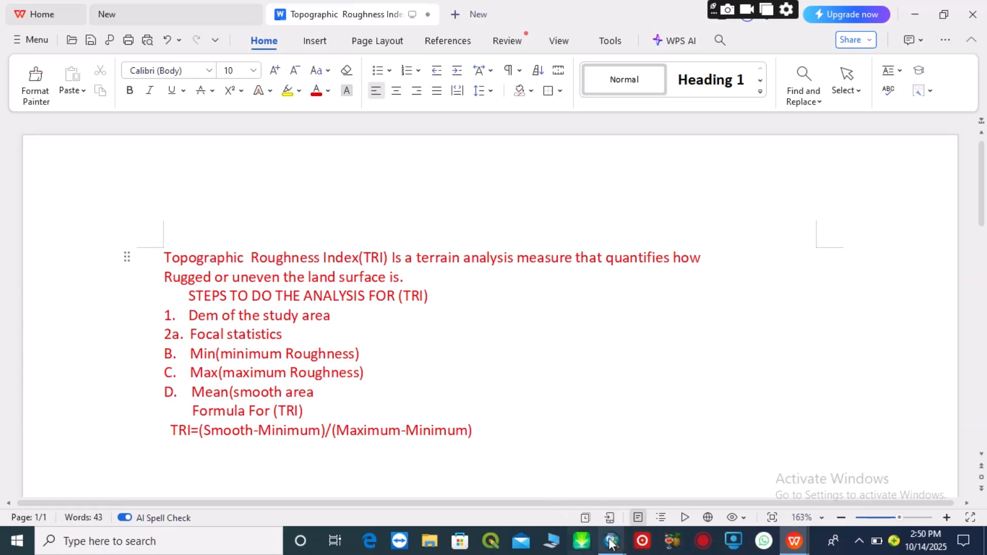
{"action": "mouse_move", "coordinate": [613, 543]}
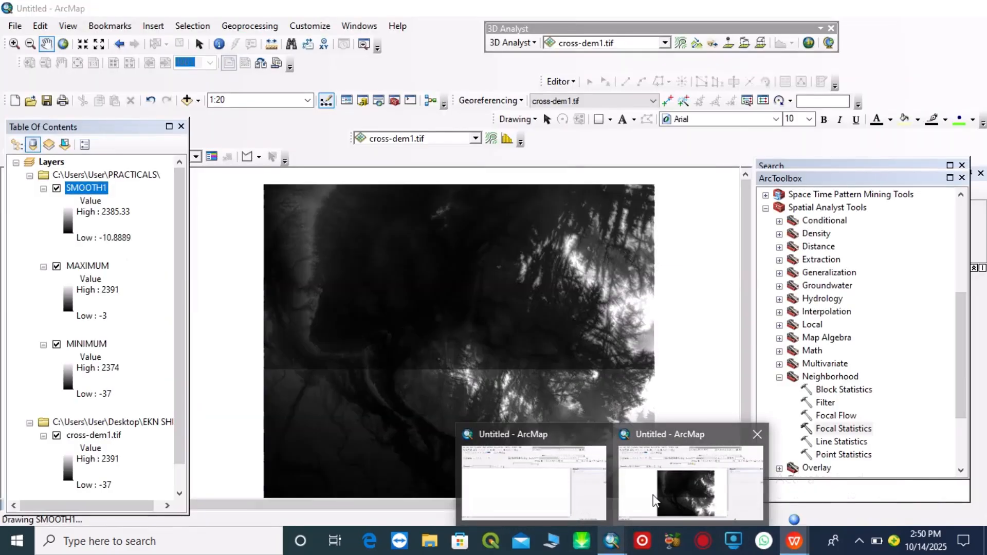
{"action": "left_click", "coordinate": [651, 494]}
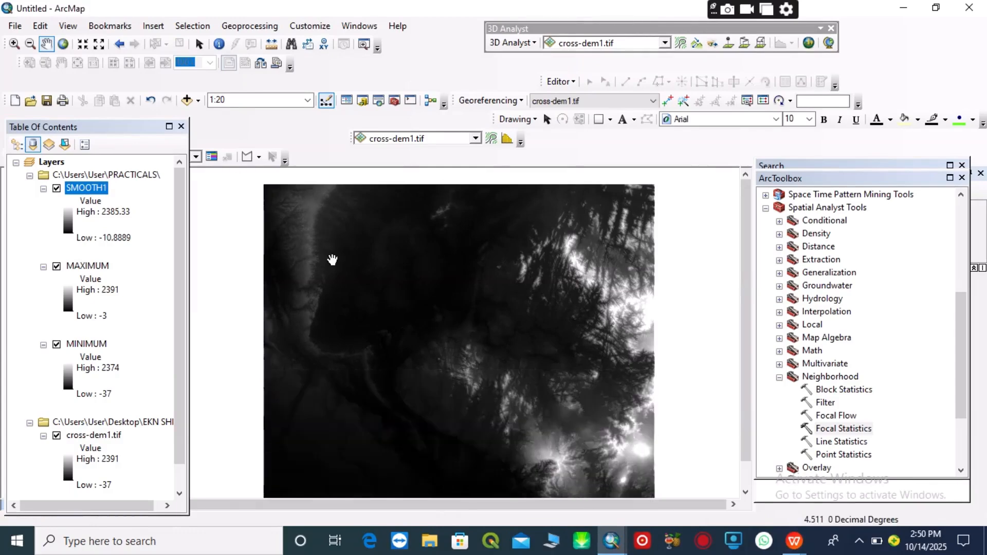
{"action": "scroll", "coordinate": [352, 281], "scroll_direction": "down", "scroll_amount": 2}
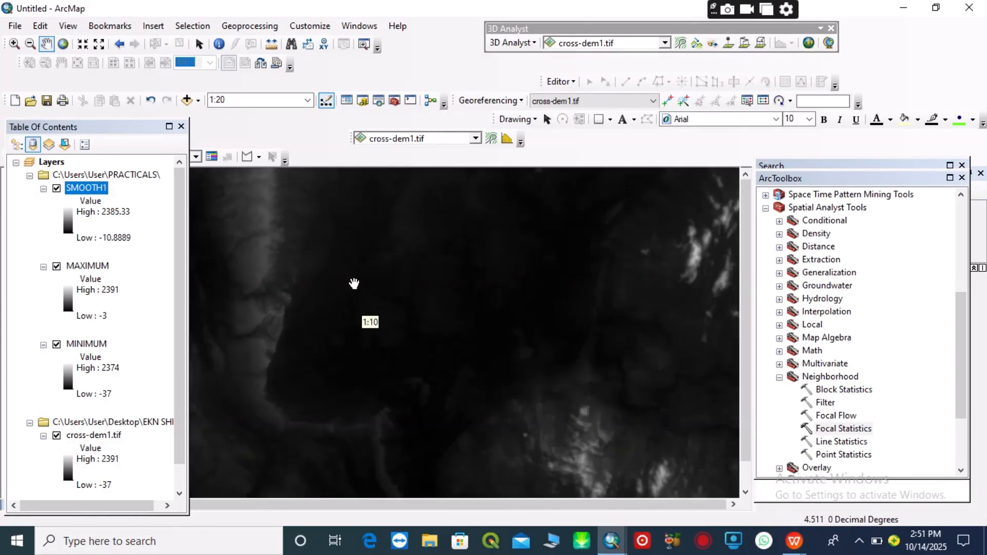
{"action": "scroll", "coordinate": [355, 280], "scroll_direction": "up", "scroll_amount": 3}
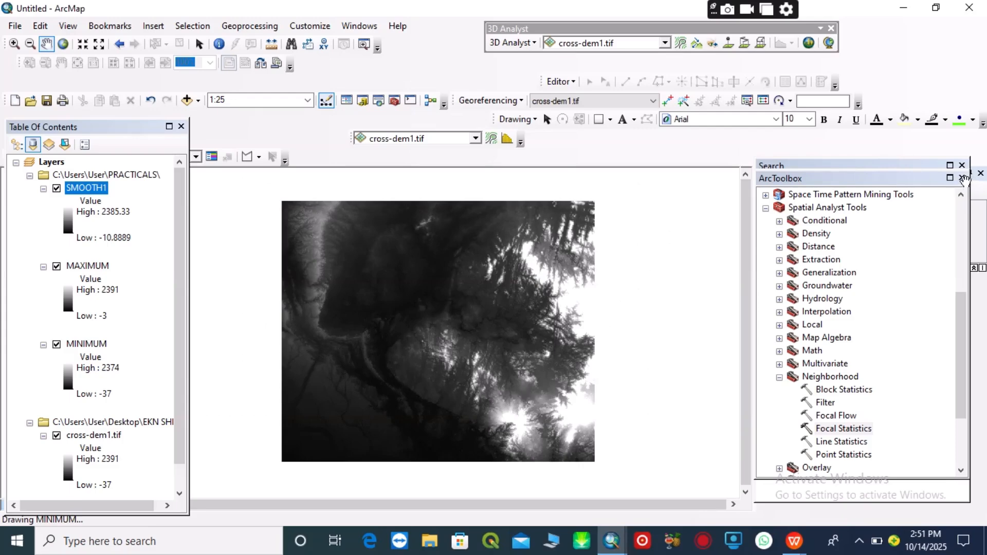
- Close ArcToolbox, search for RASTER CALCULATOR and open the Spatial Analyst Raster Calculator tool
{"action": "left_click", "coordinate": [962, 178]}
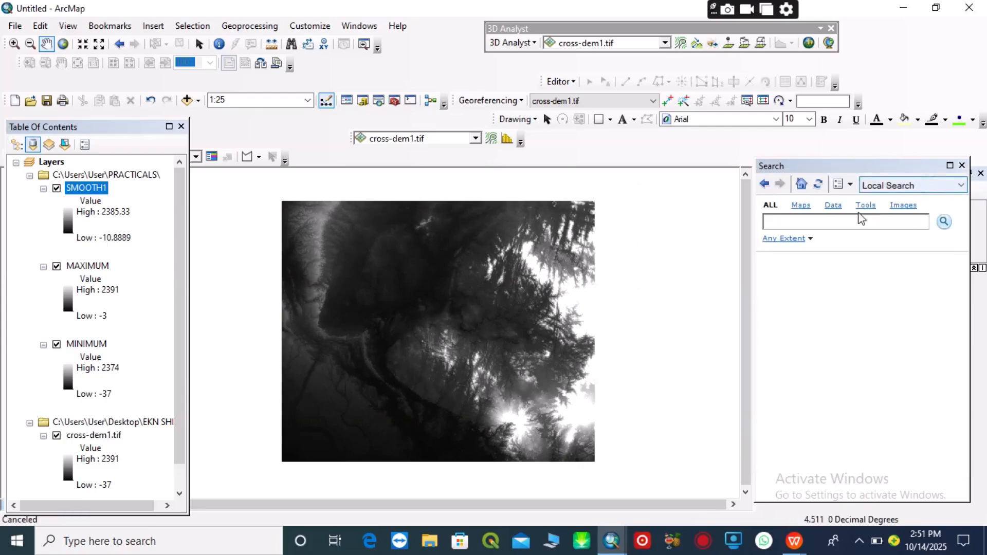
{"action": "left_click", "coordinate": [799, 217]}
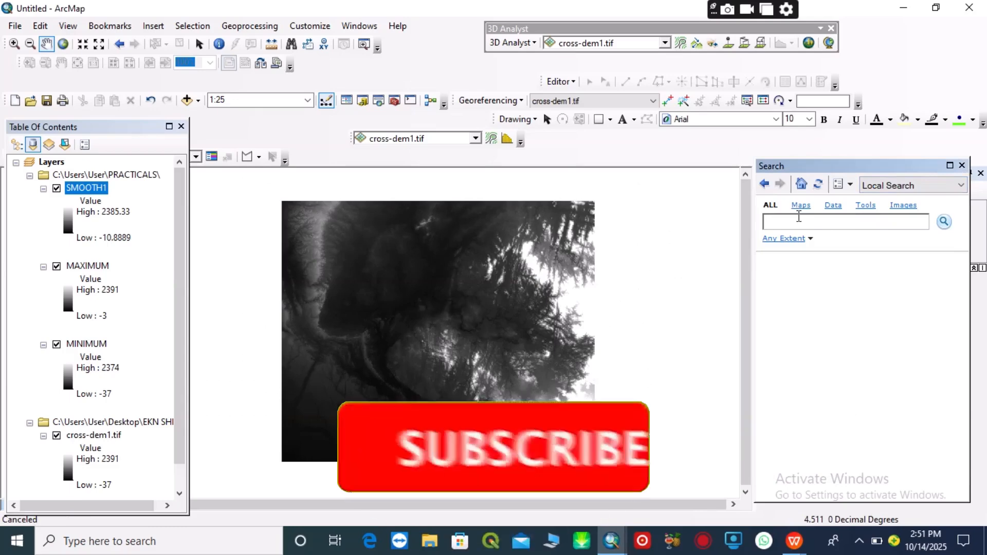
{"action": "type", "text": "RAST"}
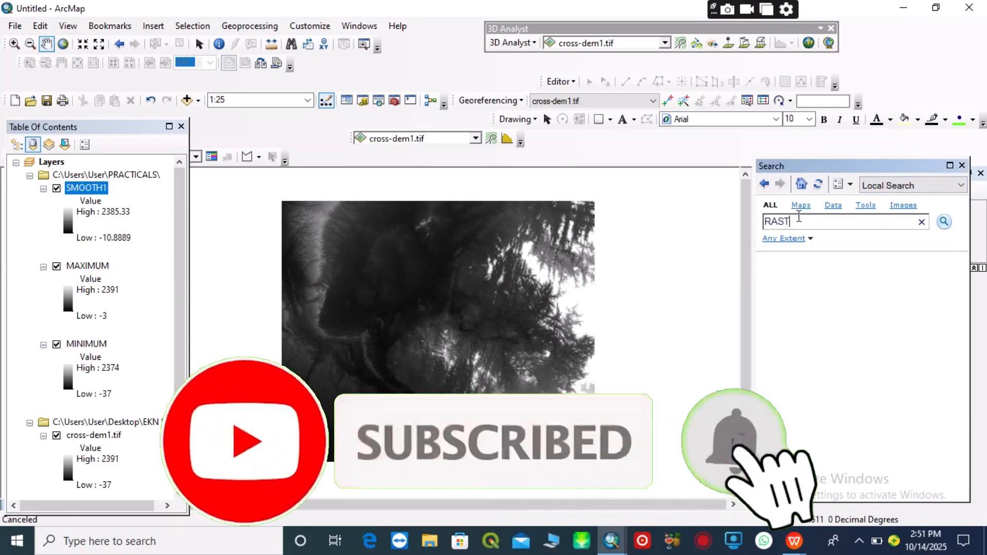
{"action": "type", "text": "ER C"}
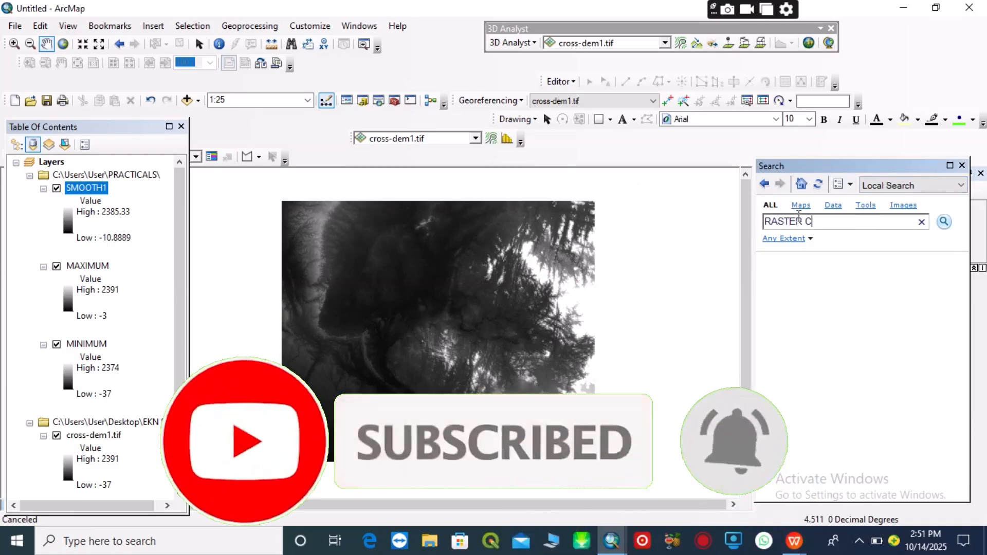
{"action": "type", "text": "ALC"}
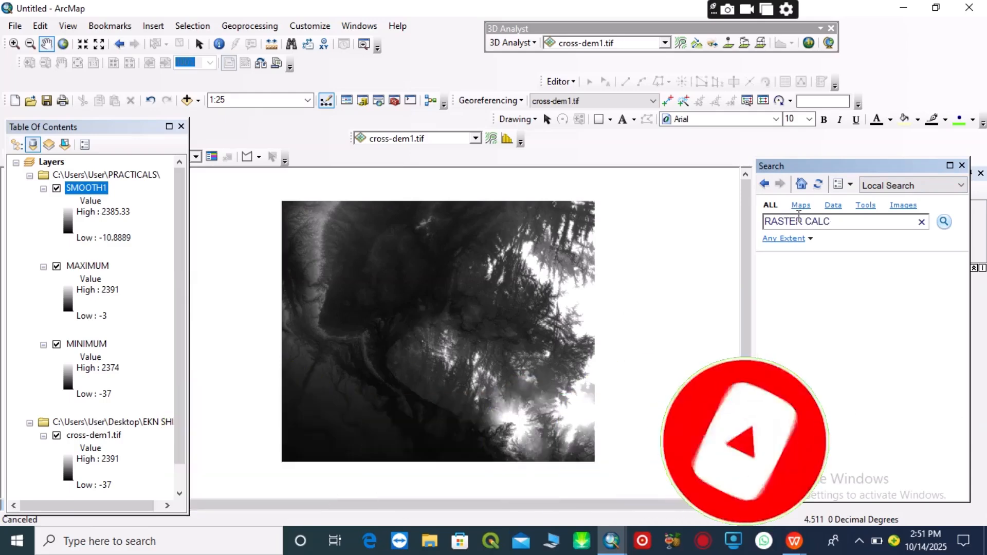
{"action": "type", "text": "ULATOR"}
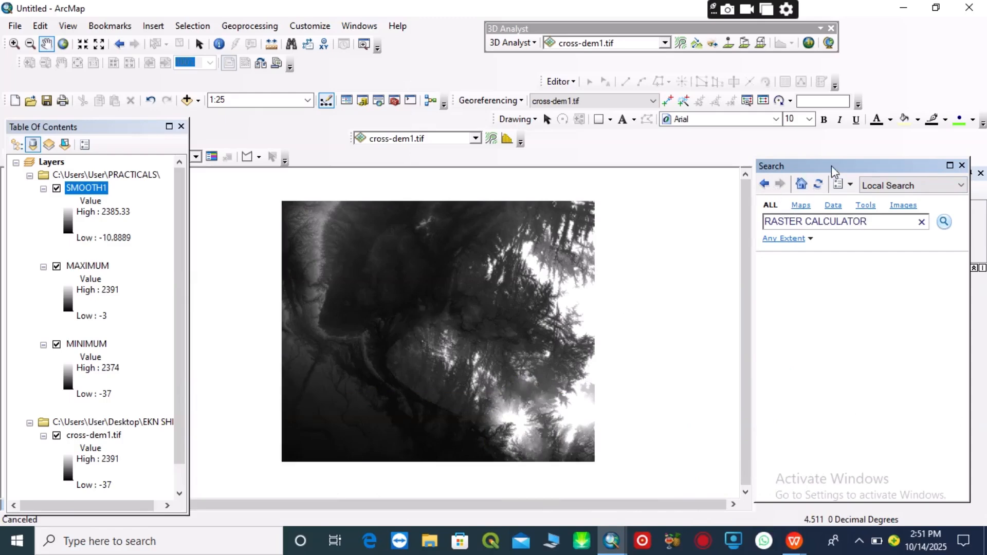
{"action": "left_click", "coordinate": [946, 222]}
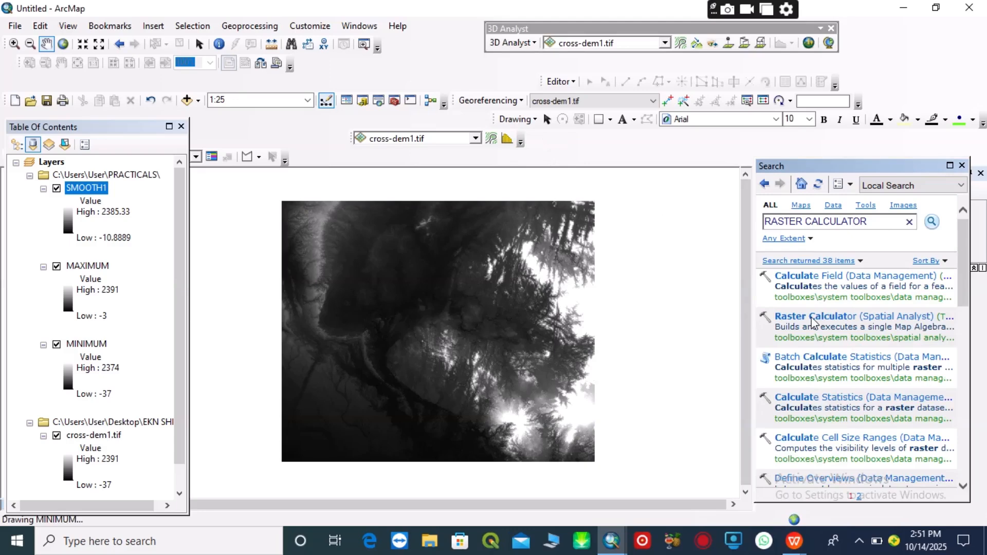
{"action": "left_click", "coordinate": [808, 316]}
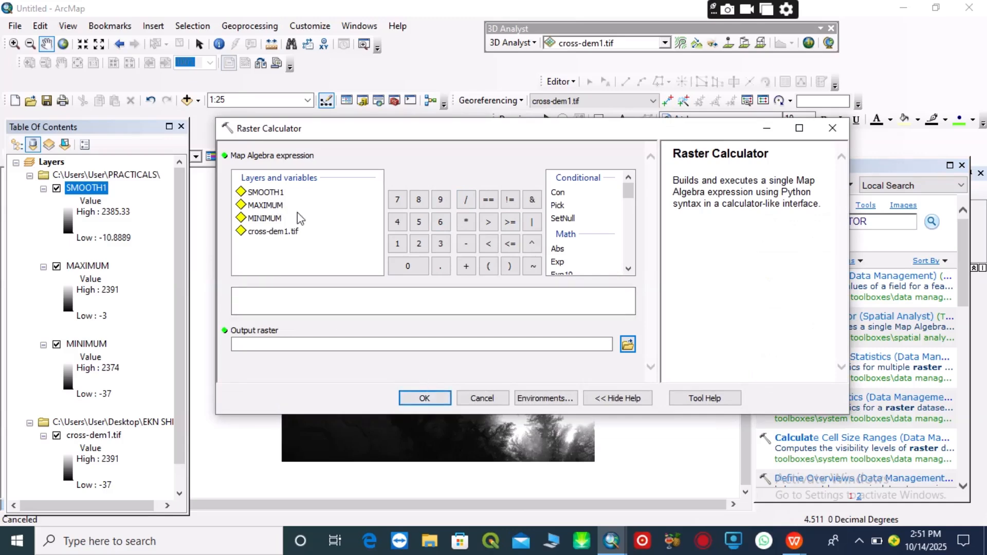
- Enter the TRI numerator and division operator in the map algebra expression: ("SMOOTH1" - "MINIMUM") /
{"action": "double_click", "coordinate": [263, 193]}
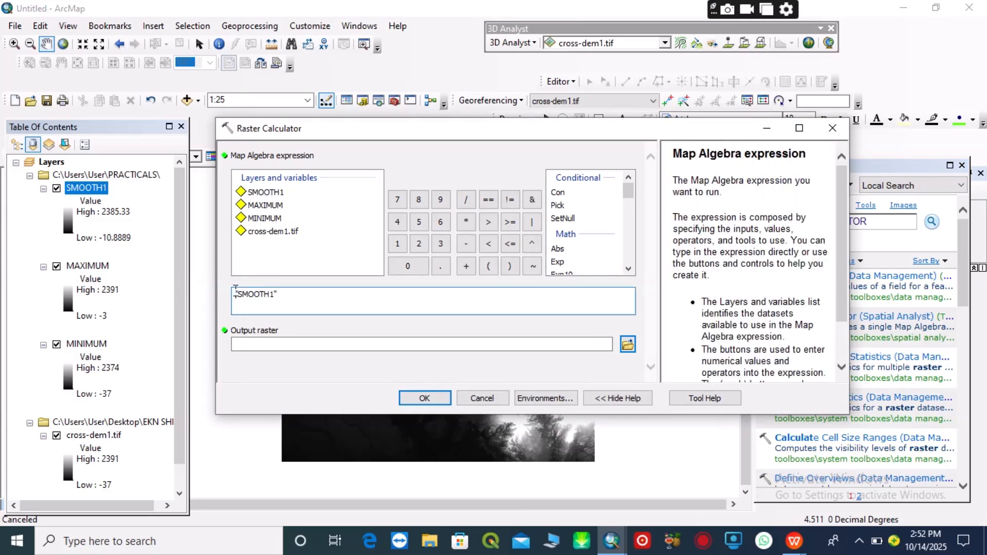
{"action": "left_click", "coordinate": [488, 267]}
{"action": "left_click", "coordinate": [286, 295]}
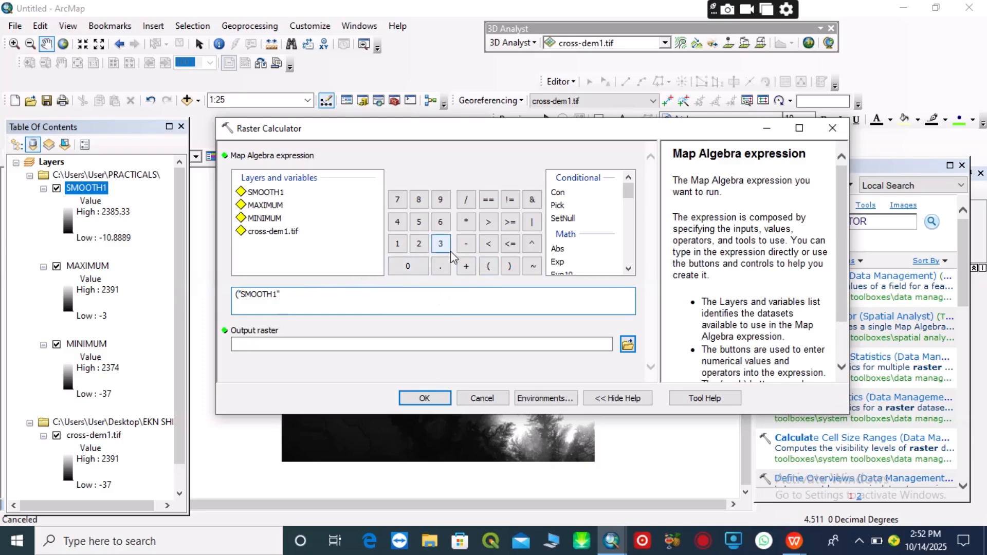
{"action": "left_click", "coordinate": [465, 251]}
{"action": "double_click", "coordinate": [262, 220]}
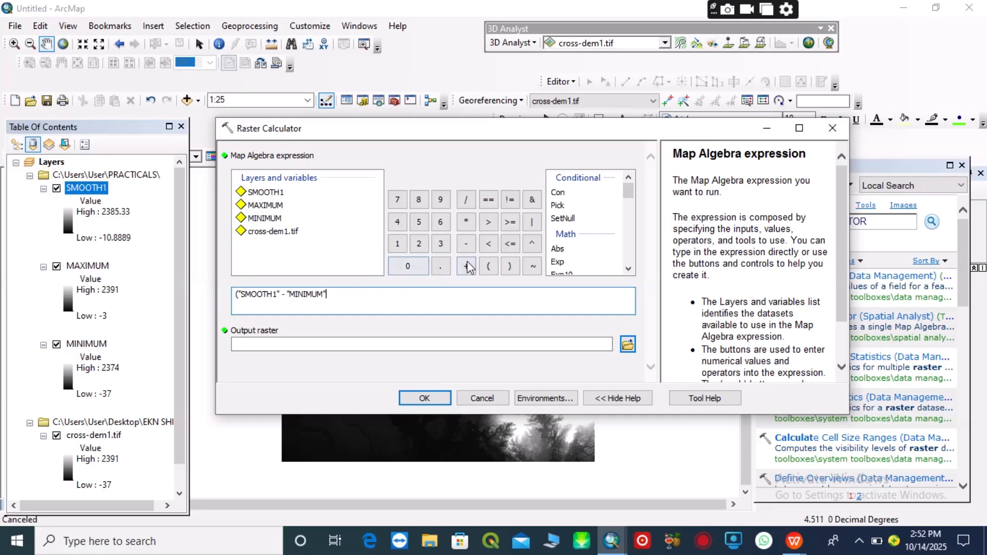
{"action": "left_click", "coordinate": [508, 267]}
{"action": "left_click", "coordinate": [466, 200]}
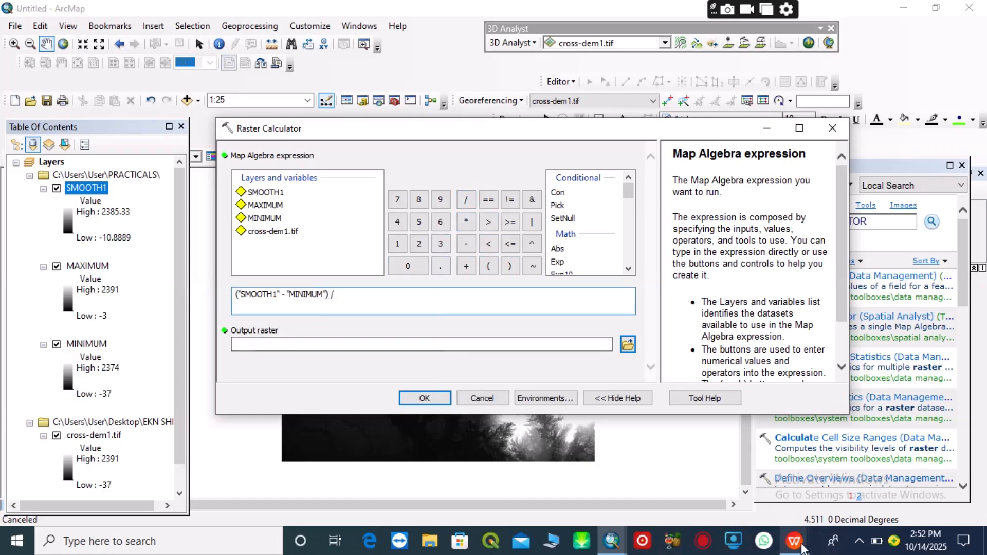
- Check the TRI formula in the WPS Office document, return to ArcMap and read the error details for the map algebra expression
{"action": "mouse_move", "coordinate": [800, 545]}
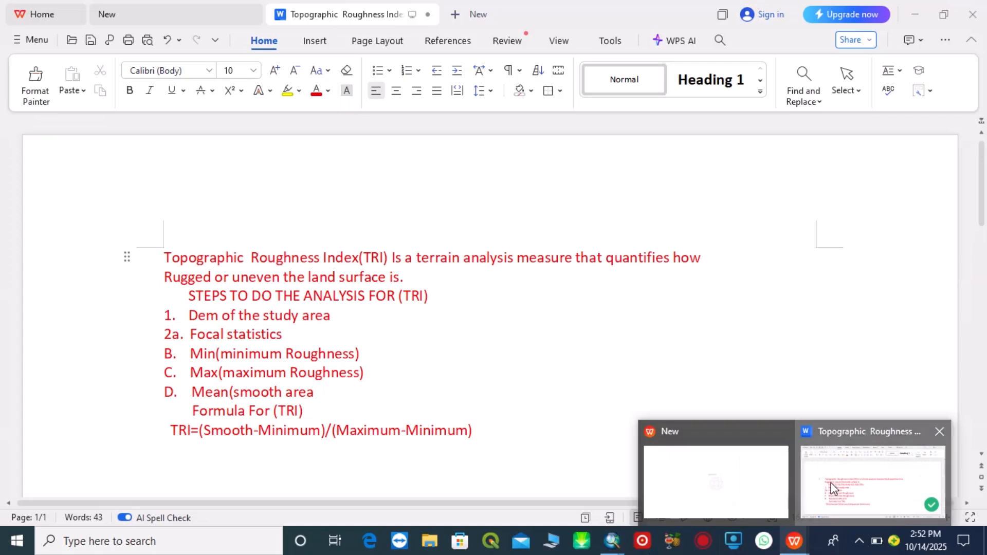
{"action": "left_click", "coordinate": [830, 482]}
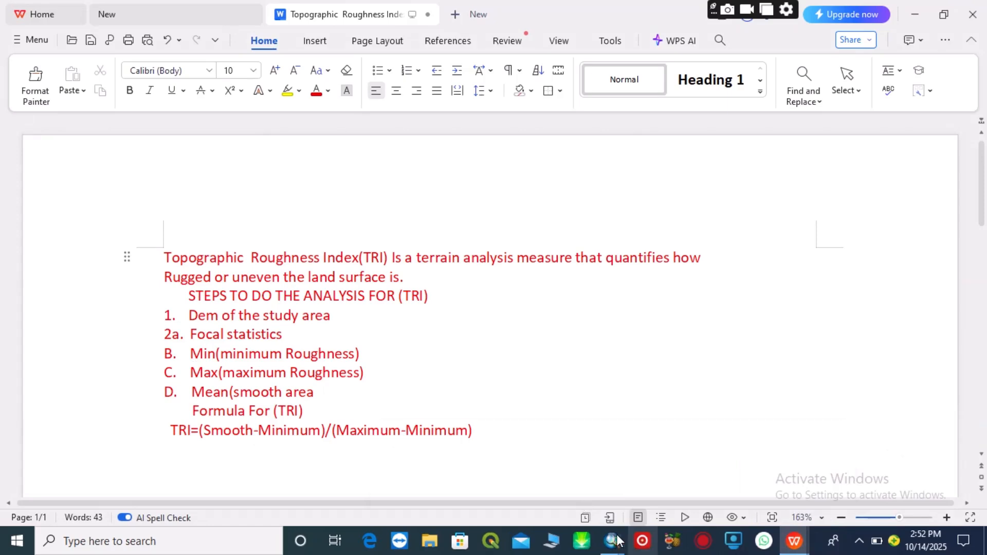
{"action": "mouse_move", "coordinate": [613, 541]}
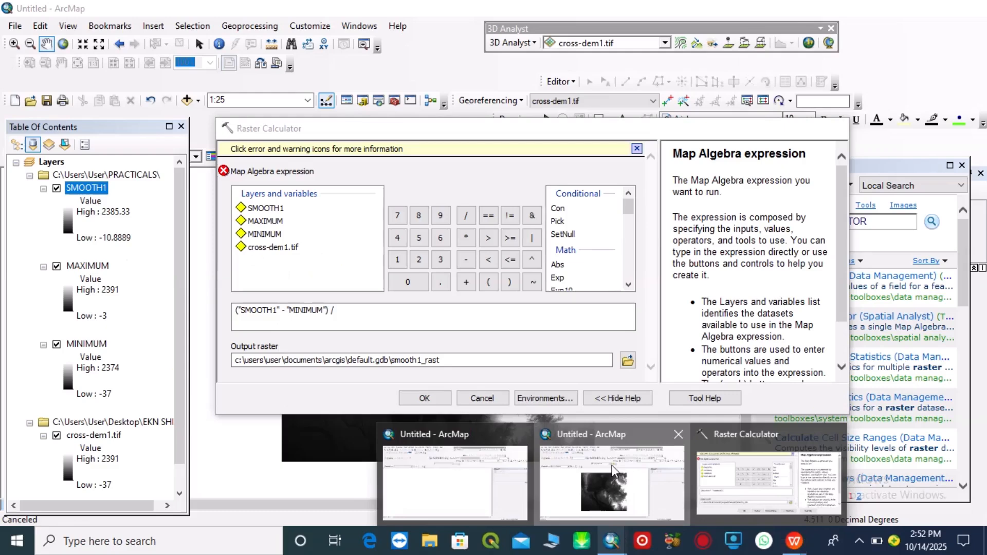
{"action": "left_click", "coordinate": [613, 471]}
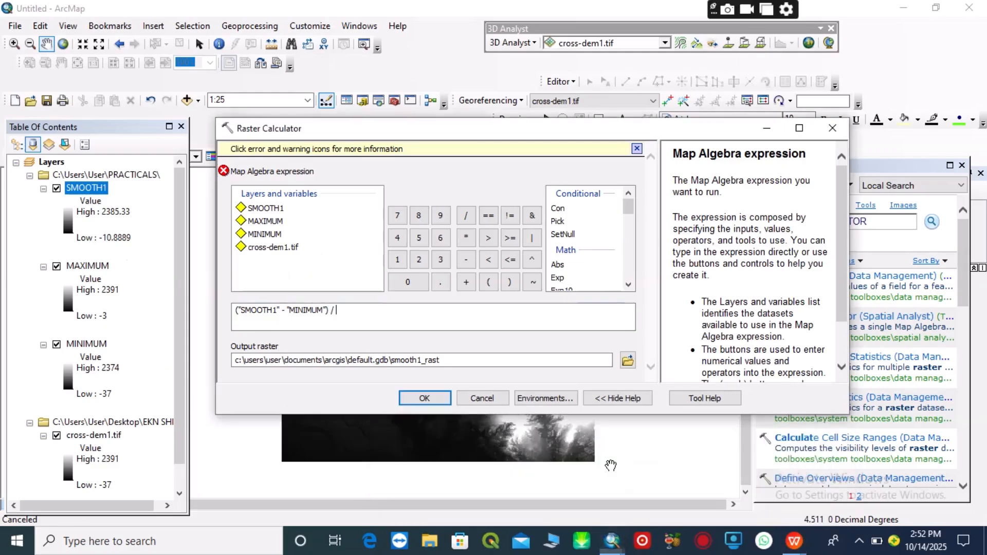
{"action": "left_click", "coordinate": [224, 171]}
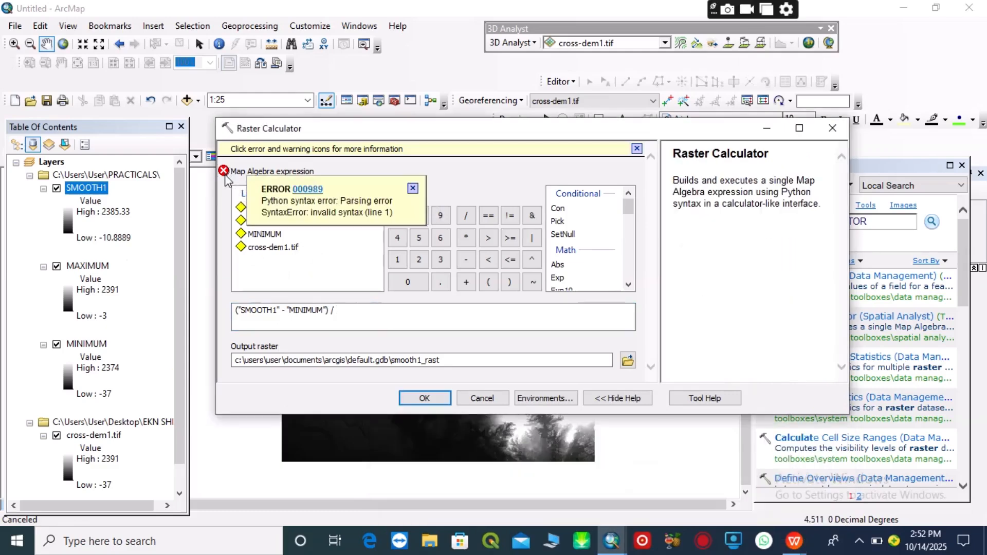
{"action": "left_click", "coordinate": [413, 192]}
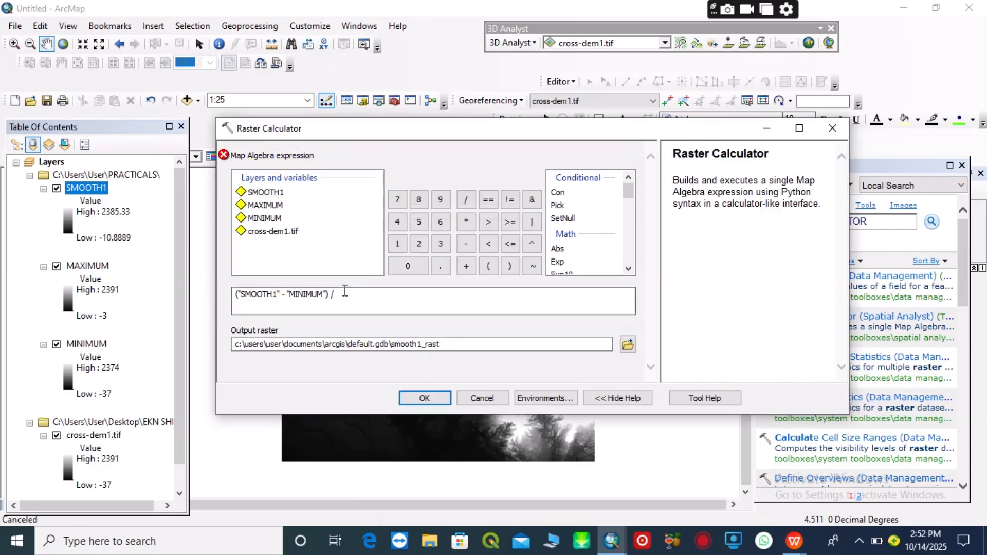
- Complete the map algebra expression with the parenthesised denominator ("MAXIMUM" - "MINIMUM") after the division operator
{"action": "double_click", "coordinate": [274, 206]}
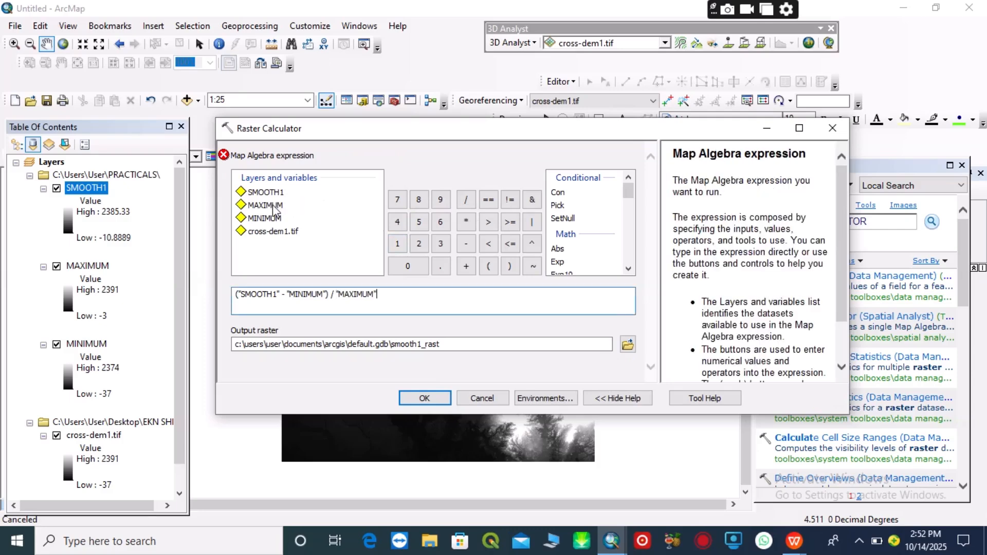
{"action": "left_click", "coordinate": [334, 294]}
{"action": "left_click", "coordinate": [489, 268]}
{"action": "left_click", "coordinate": [465, 246]}
{"action": "double_click", "coordinate": [264, 219]}
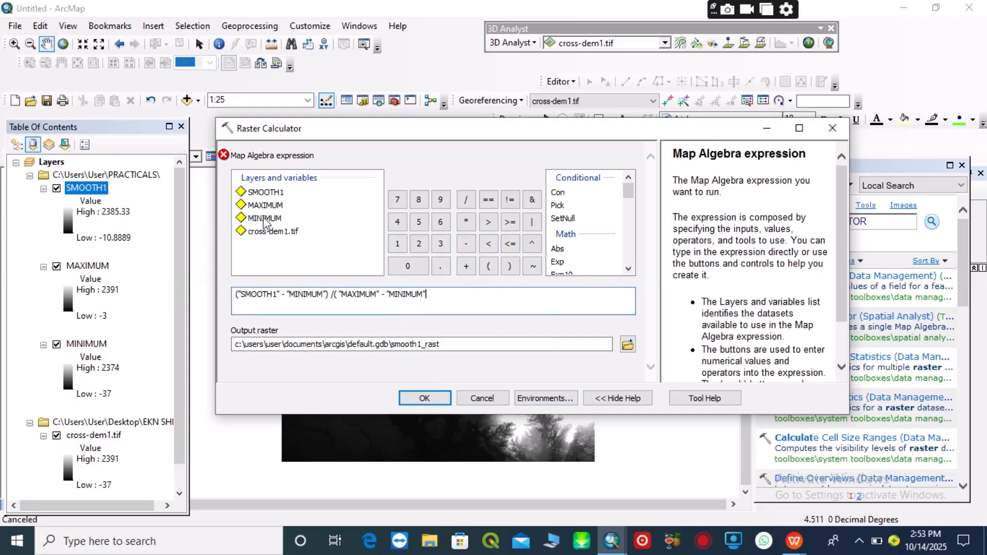
{"action": "left_click", "coordinate": [509, 271]}
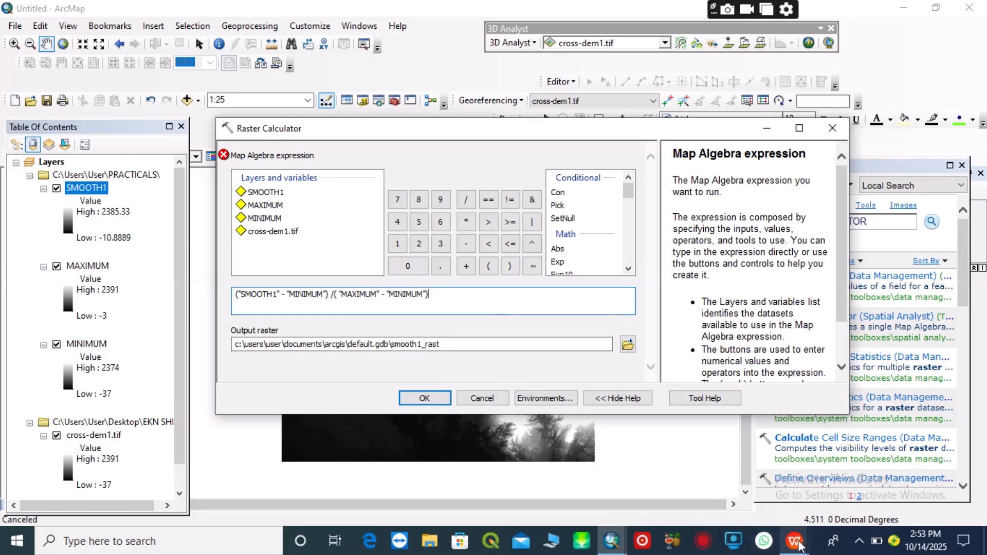
- Compare the completed expression with the TRI formula in the WPS Office document and return to the Raster Calculator in ArcMap
{"action": "mouse_move", "coordinate": [799, 545]}
{"action": "left_click", "coordinate": [832, 501]}
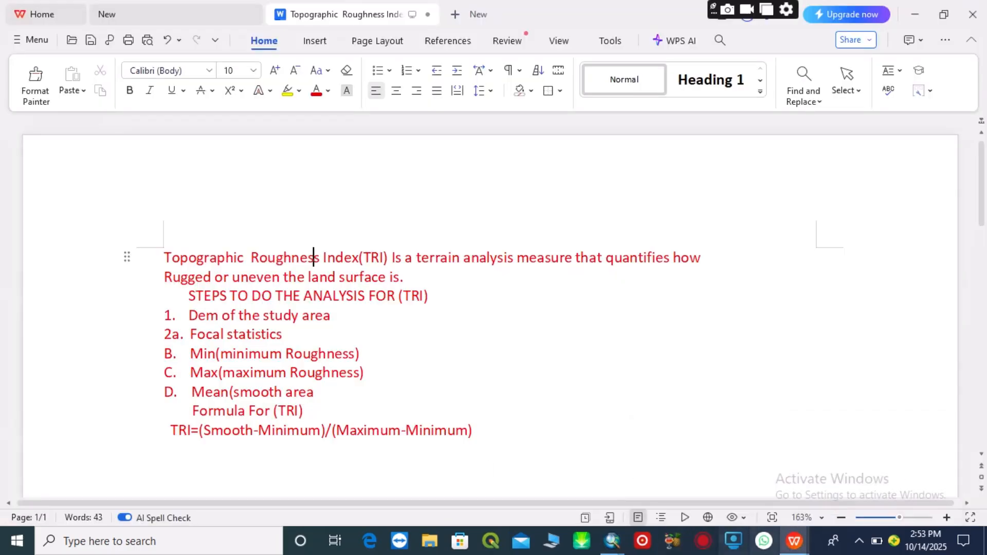
{"action": "mouse_move", "coordinate": [618, 541]}
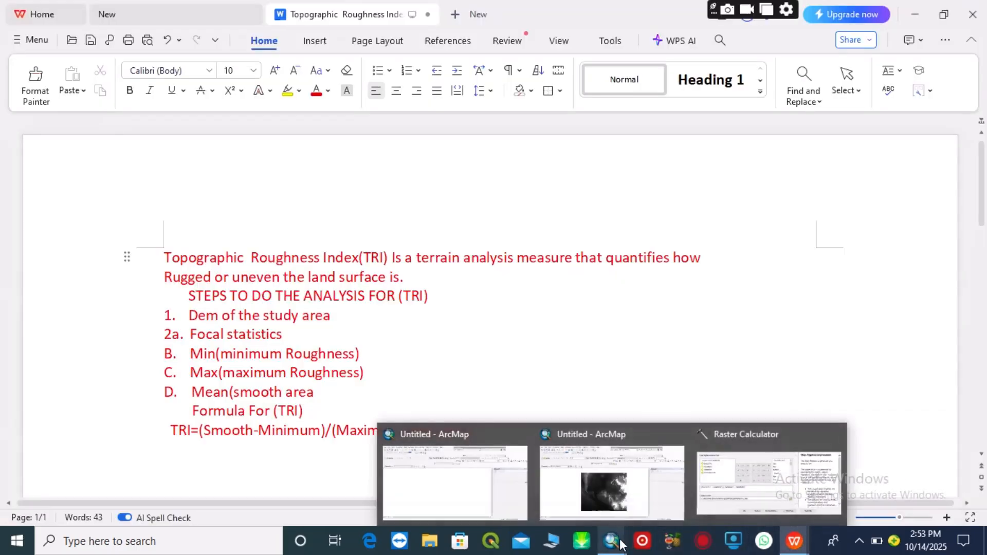
{"action": "left_click", "coordinate": [643, 474]}
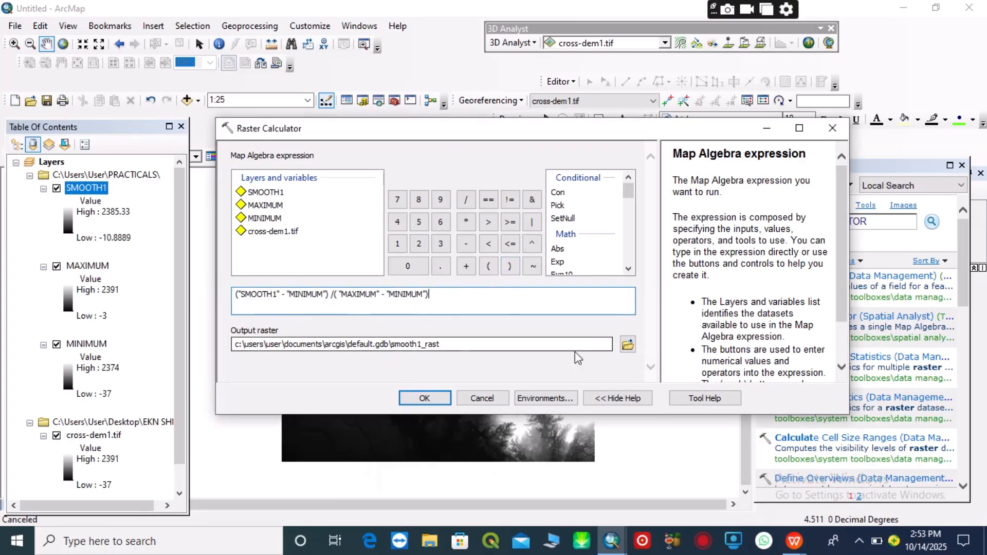
- Set the output raster to TRI in the PRACTICALS folder and run the Raster Calculator
{"action": "left_click", "coordinate": [627, 344]}
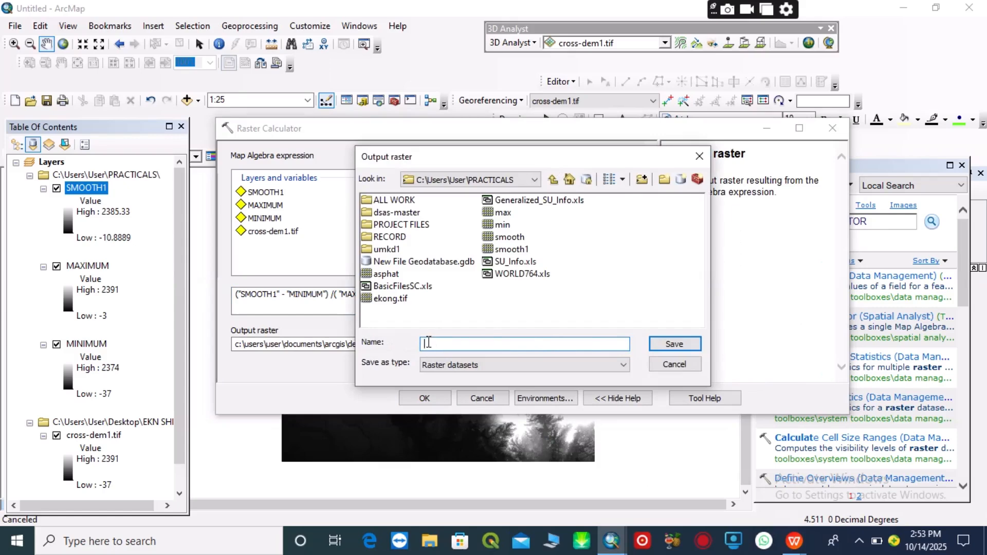
{"action": "type", "text": "T"}
{"action": "type", "text": "3"}
{"action": "type", "text": "I"}
{"action": "left_click", "coordinate": [687, 345]}
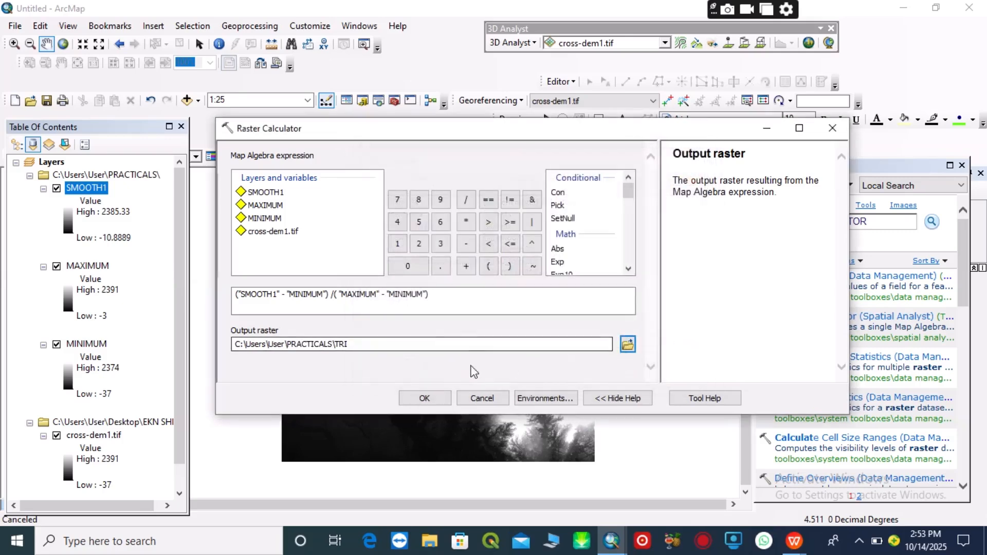
{"action": "left_click", "coordinate": [424, 399]}
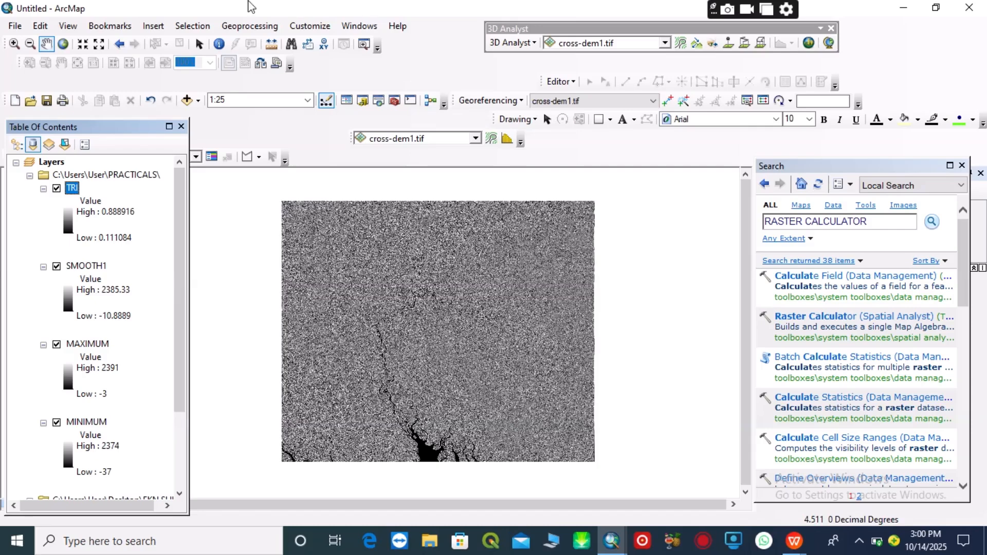
- Turn off the SMOOTH1, MAXIMUM, MINIMUM and cross-dem1.tif layers, leaving only TRI displayed
{"action": "left_click", "coordinate": [67, 269], "text": "ctrl"}
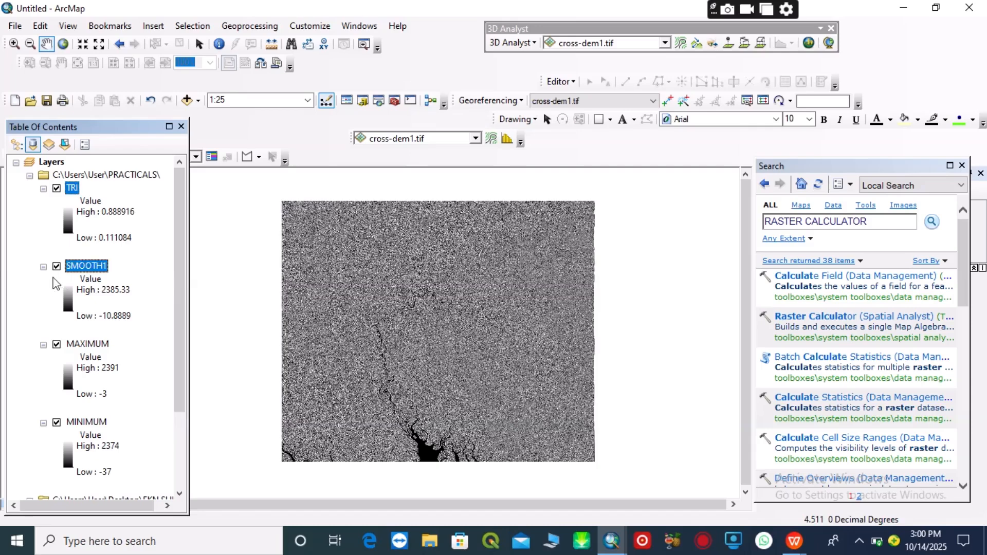
{"action": "left_click", "coordinate": [56, 266]}
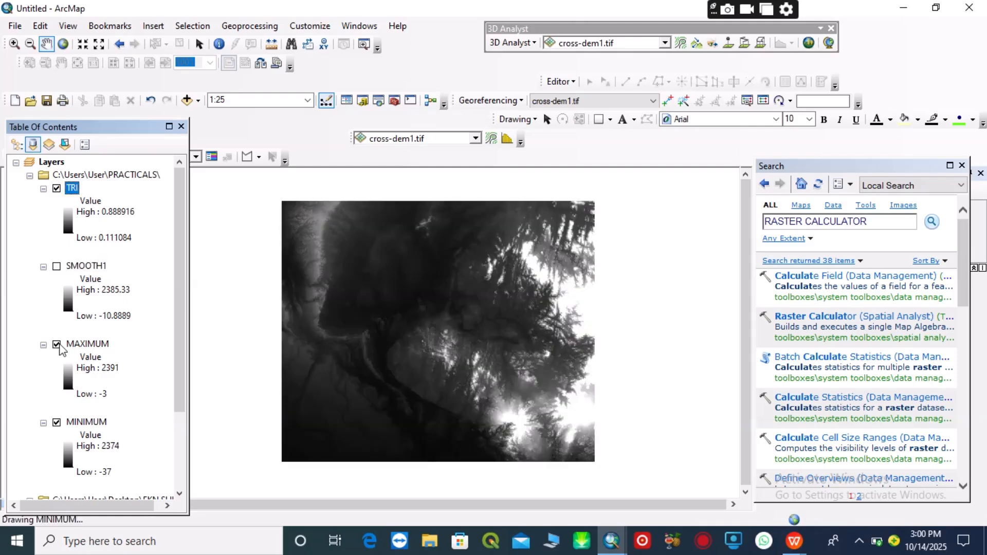
{"action": "left_click", "coordinate": [57, 345]}
{"action": "left_click", "coordinate": [57, 422]}
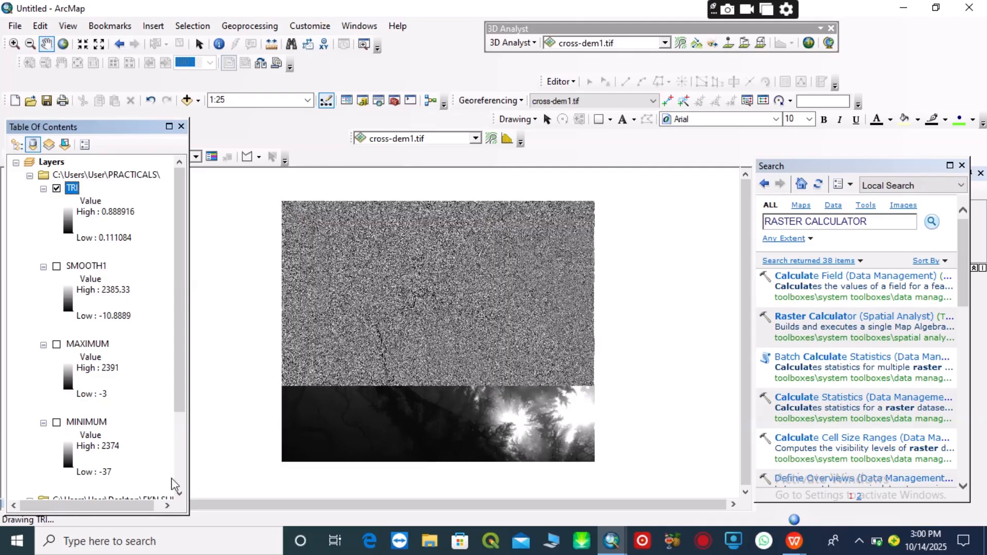
{"action": "scroll", "coordinate": [129, 455], "scroll_direction": "down", "scroll_amount": 3}
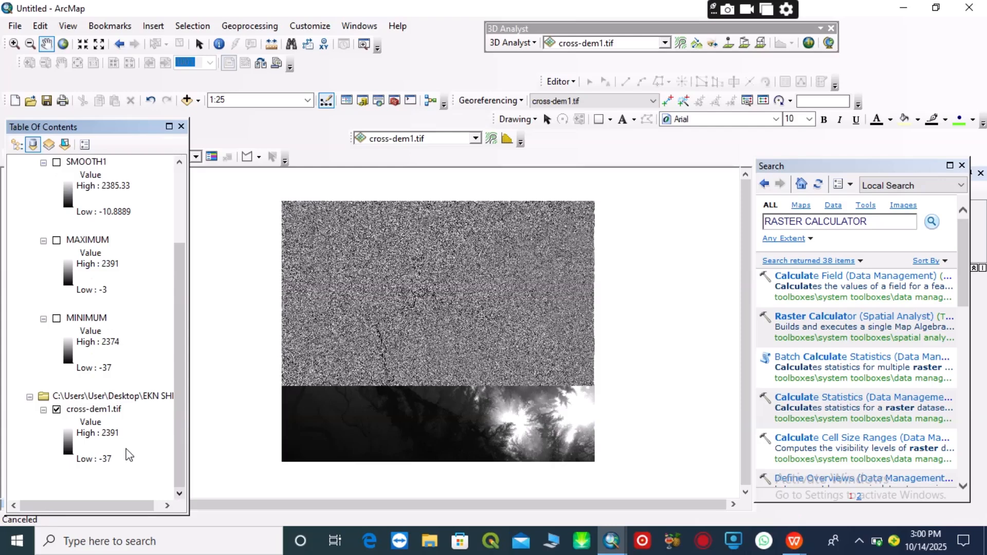
{"action": "left_click", "coordinate": [57, 409]}
{"action": "left_click", "coordinate": [179, 183]}
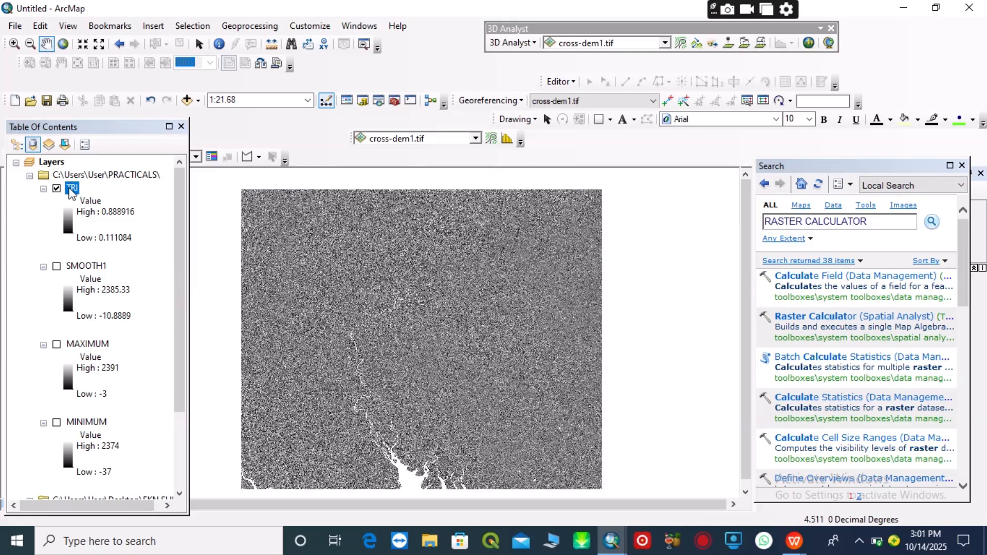
- Switch the TRI layer's symbology to Classified and compute the required histogram
{"action": "right_click", "coordinate": [72, 190]}
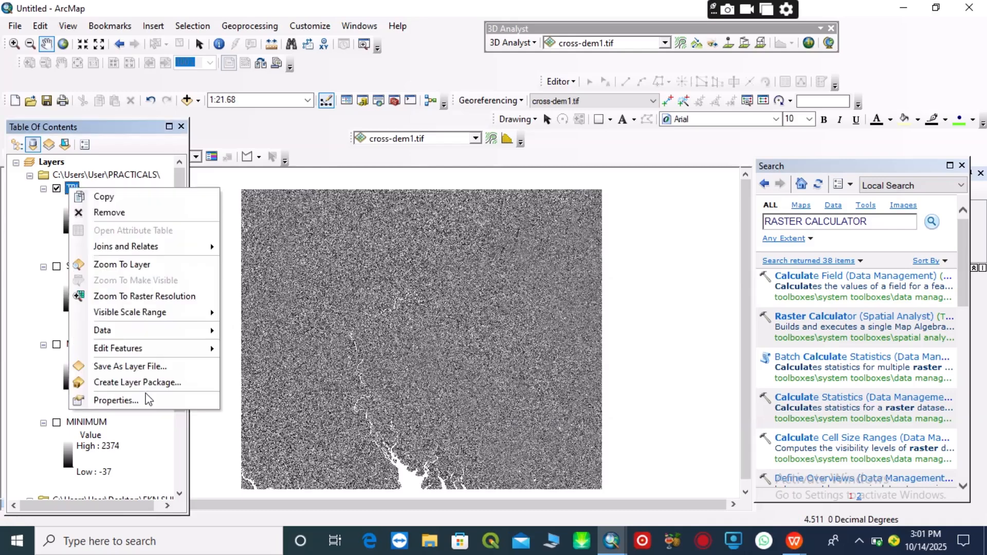
{"action": "left_click", "coordinate": [147, 399]}
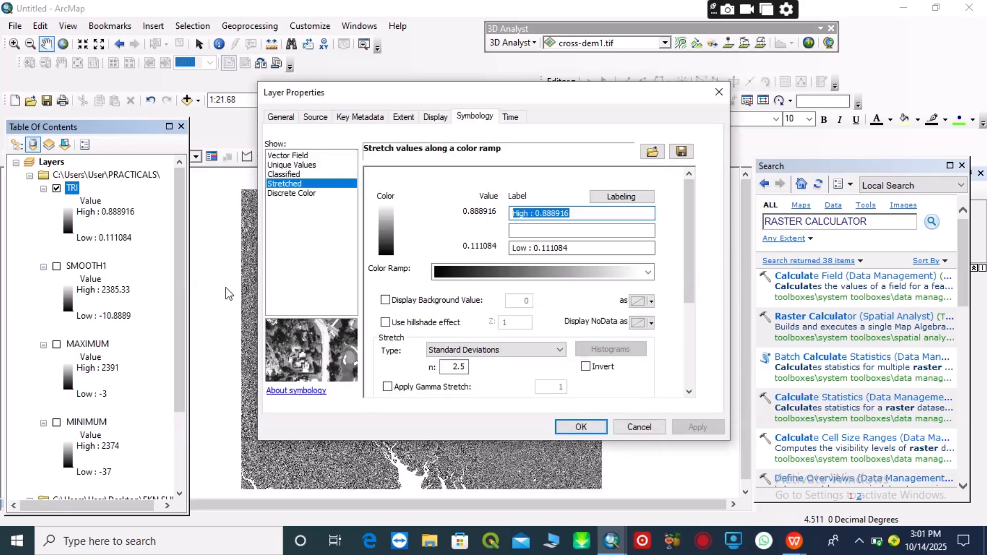
{"action": "left_click", "coordinate": [283, 174]}
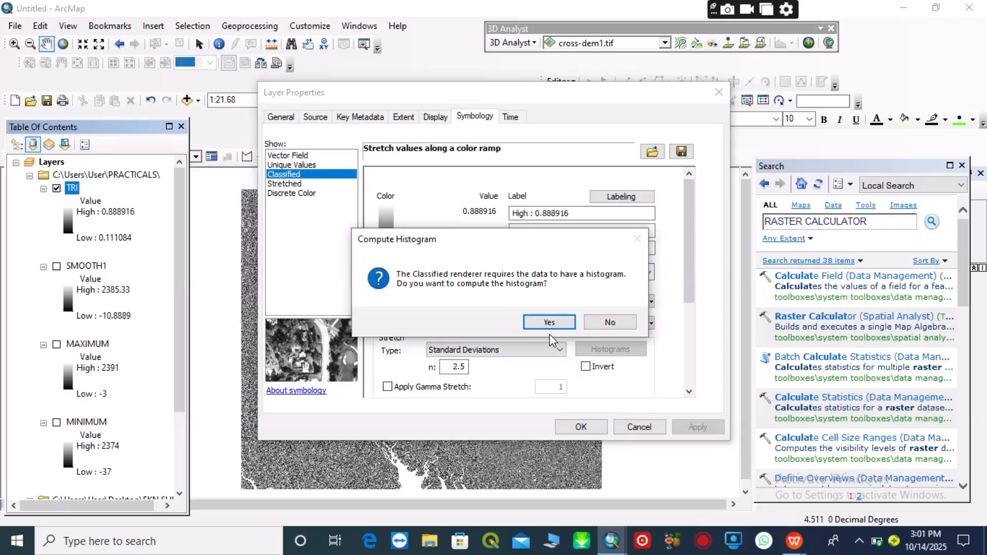
{"action": "left_click", "coordinate": [551, 324]}
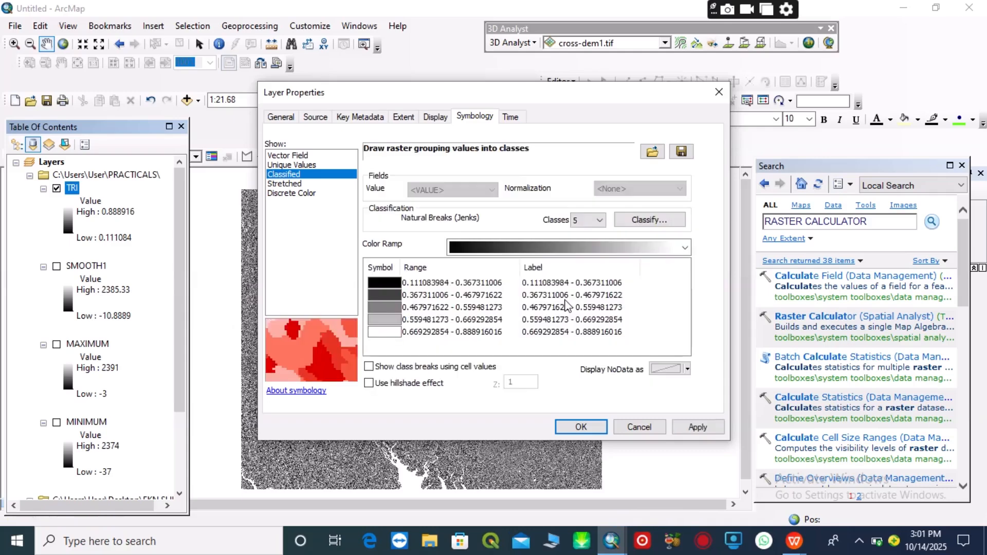
- Assign the yellow-orange to red, magenta and blue color ramp to the TRI classes and select the first class's label
{"action": "left_click", "coordinate": [684, 249]}
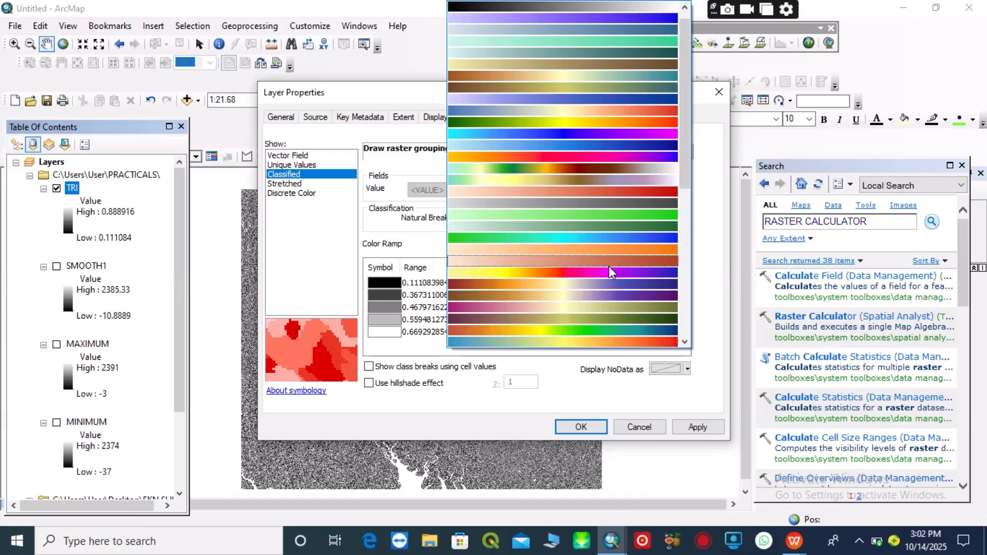
{"action": "scroll", "coordinate": [608, 266], "scroll_direction": "down", "scroll_amount": 7}
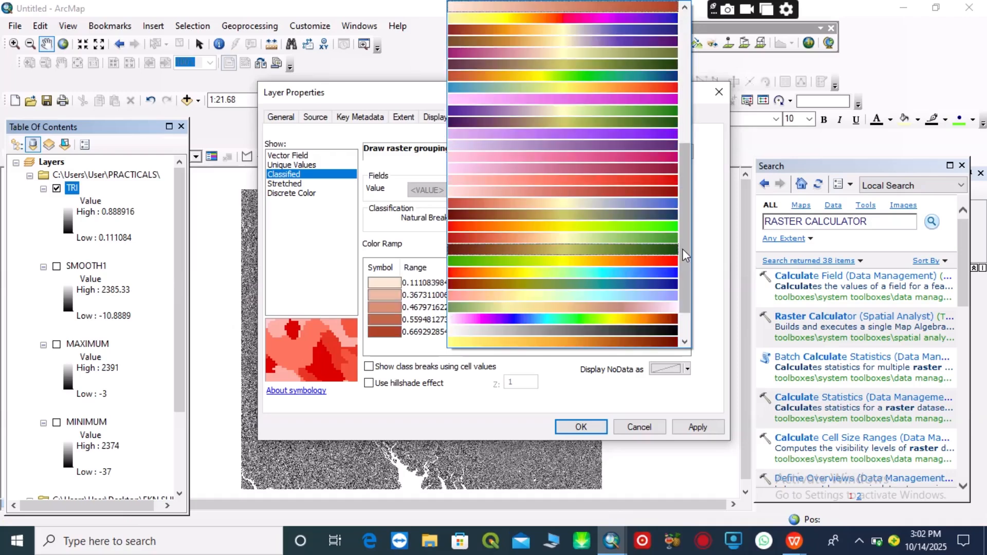
{"action": "scroll", "coordinate": [593, 227], "scroll_direction": "up", "scroll_amount": 1}
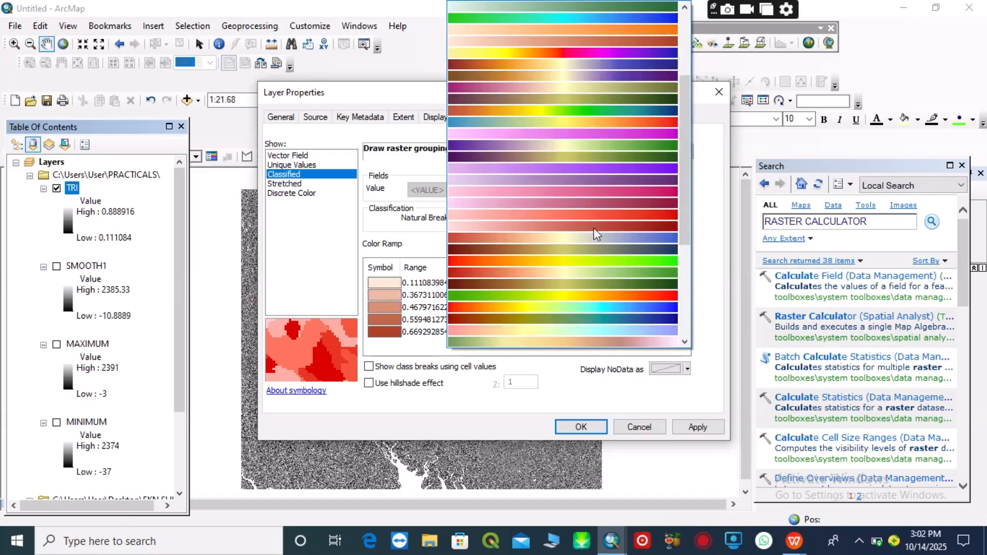
{"action": "scroll", "coordinate": [593, 227], "scroll_direction": "up", "scroll_amount": 7}
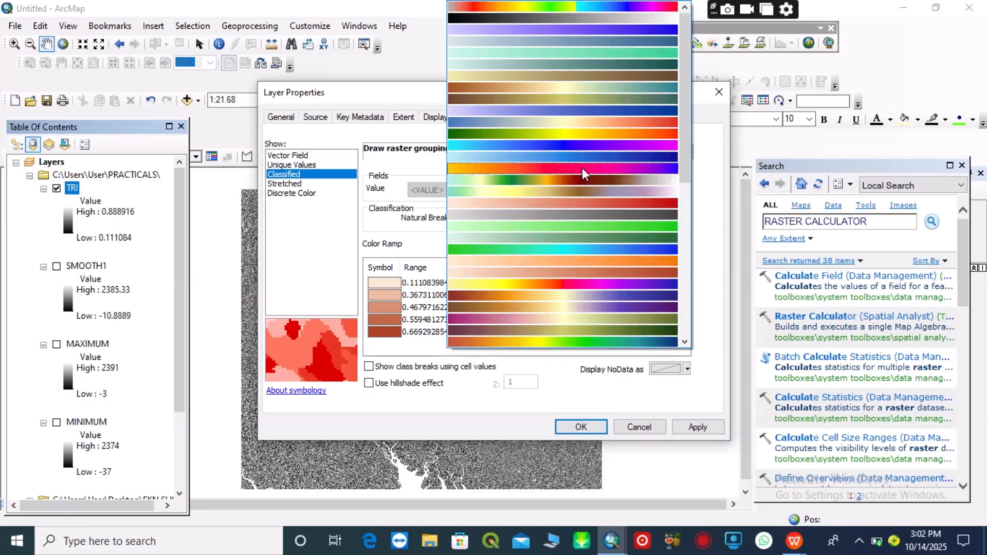
{"action": "left_click", "coordinate": [581, 167]}
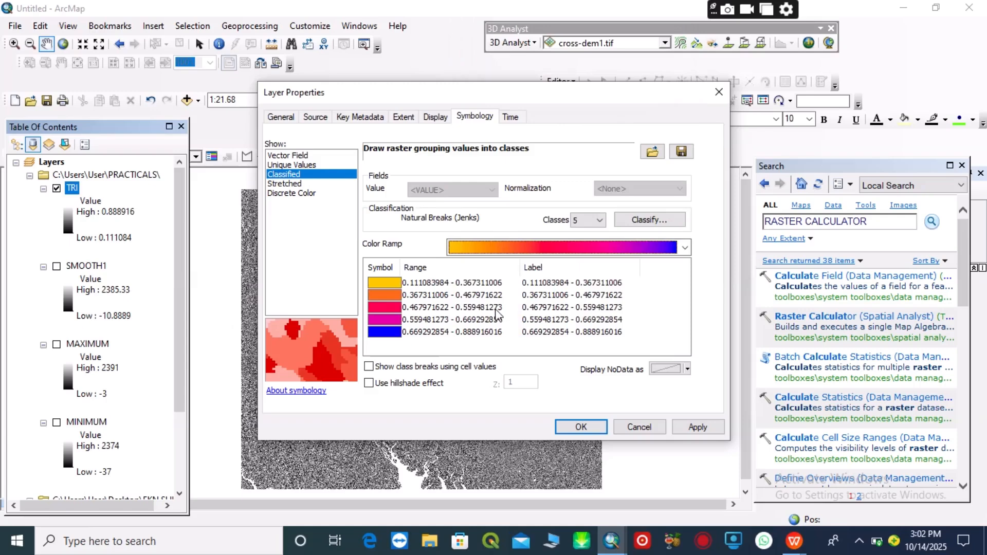
{"action": "left_click", "coordinate": [565, 284]}
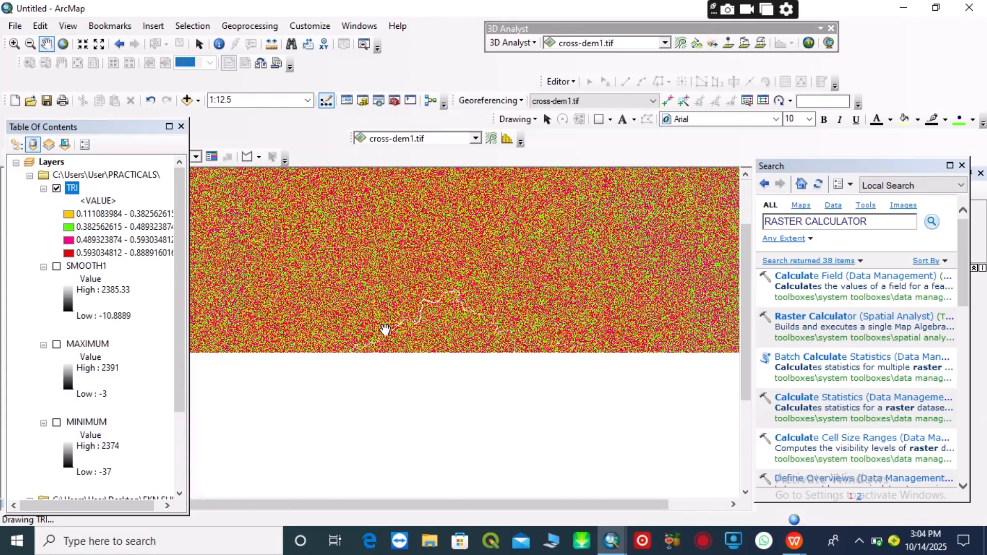
- Examine the classified TRI raster up close along the white river channel at 1:1 scale
{"action": "scroll", "coordinate": [386, 330], "scroll_direction": "down", "scroll_amount": 2}
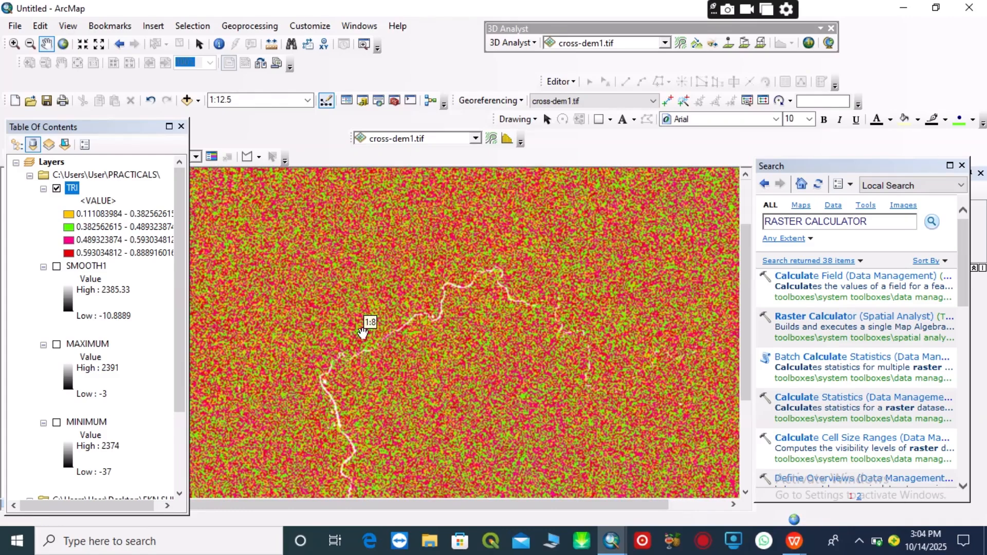
{"action": "scroll", "coordinate": [362, 332], "scroll_direction": "down", "scroll_amount": 1}
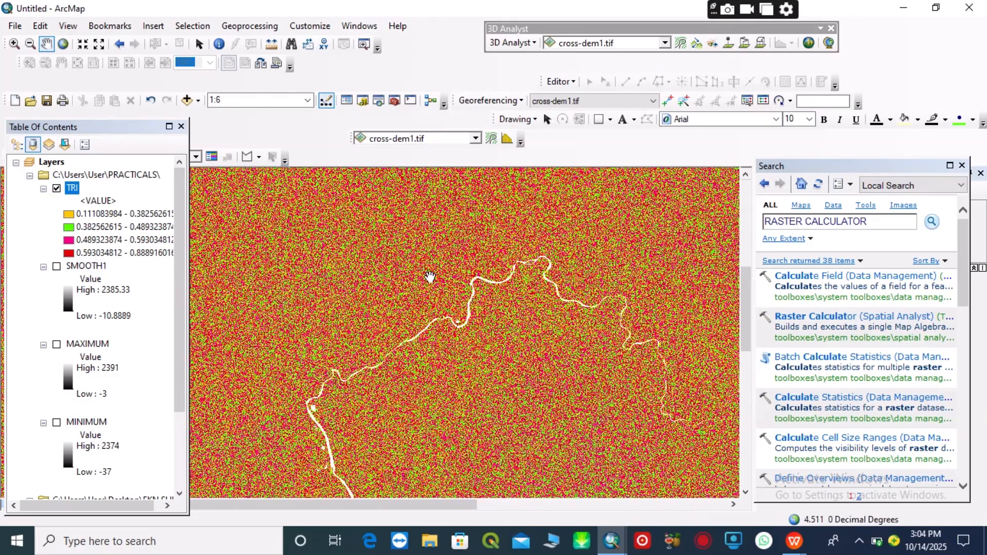
{"action": "scroll", "coordinate": [430, 278], "scroll_direction": "down", "scroll_amount": 2}
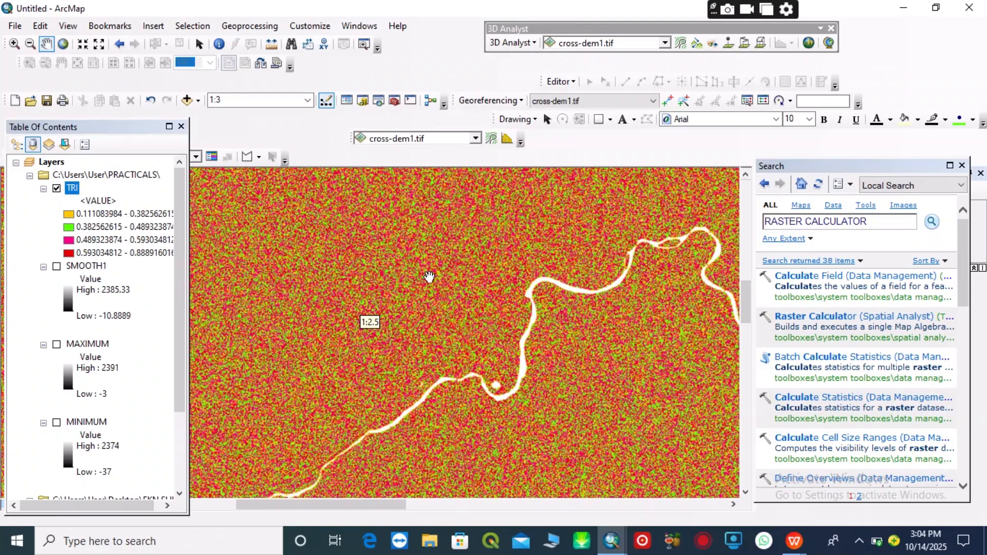
{"action": "scroll", "coordinate": [381, 282], "scroll_direction": "down", "scroll_amount": 2}
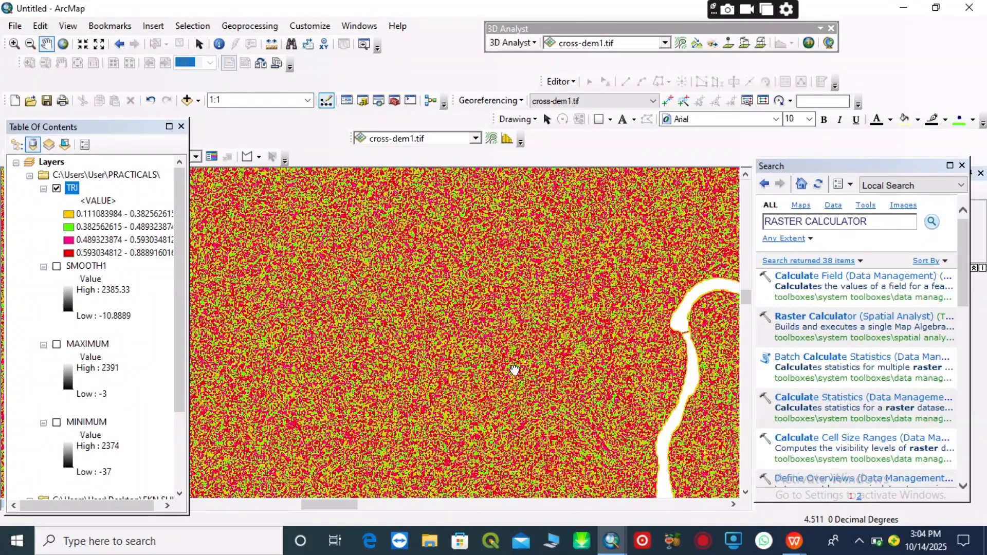
{"action": "left_click_drag", "start_coordinate": [514, 369], "coordinate": [489, 268]}
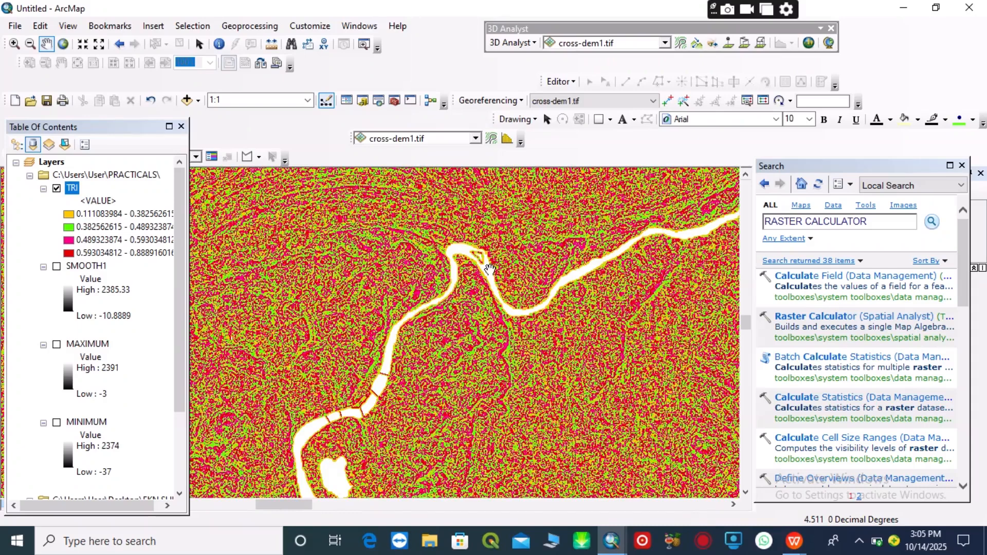
- Examine the classified TRI raster downstream along the river channel and at successively smaller scales out to its full extent
{"action": "left_click_drag", "start_coordinate": [284, 456], "coordinate": [414, 272]}
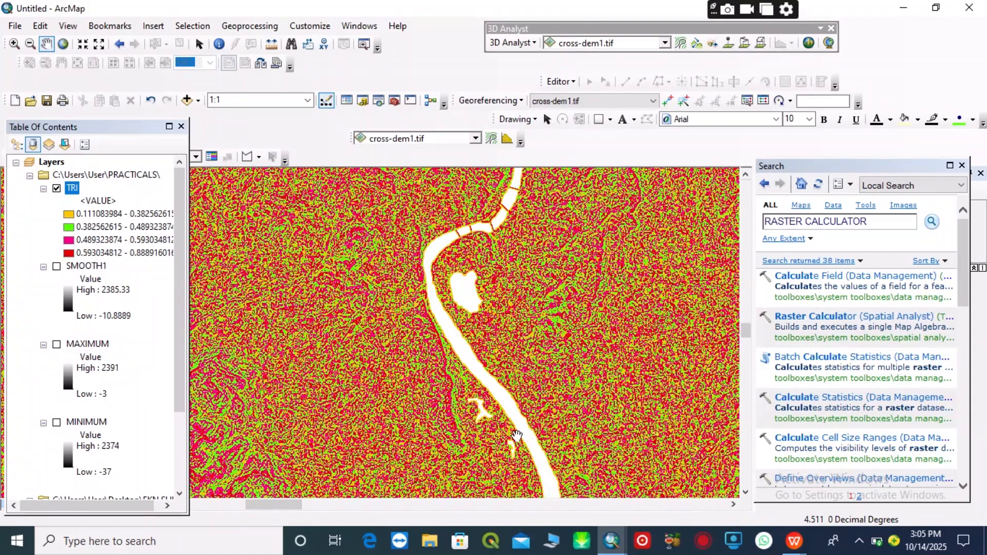
{"action": "left_click_drag", "start_coordinate": [517, 435], "coordinate": [452, 386]}
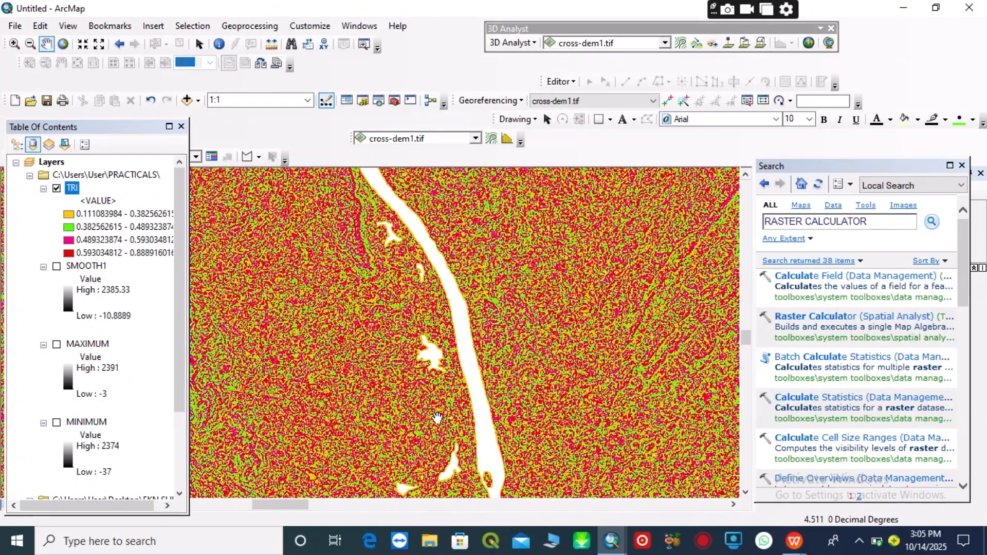
{"action": "scroll", "coordinate": [438, 417], "scroll_direction": "up", "scroll_amount": 1}
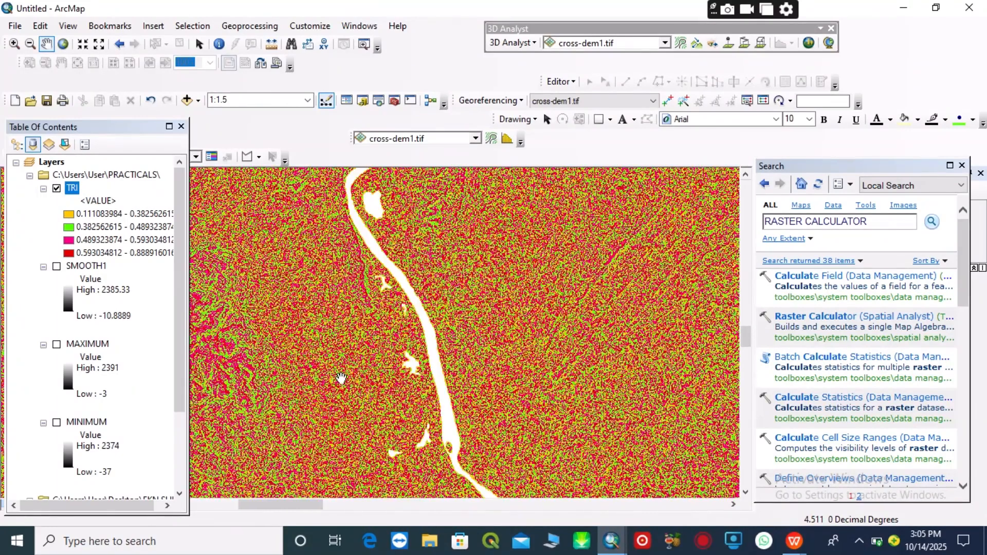
{"action": "scroll", "coordinate": [365, 379], "scroll_direction": "up", "scroll_amount": 1}
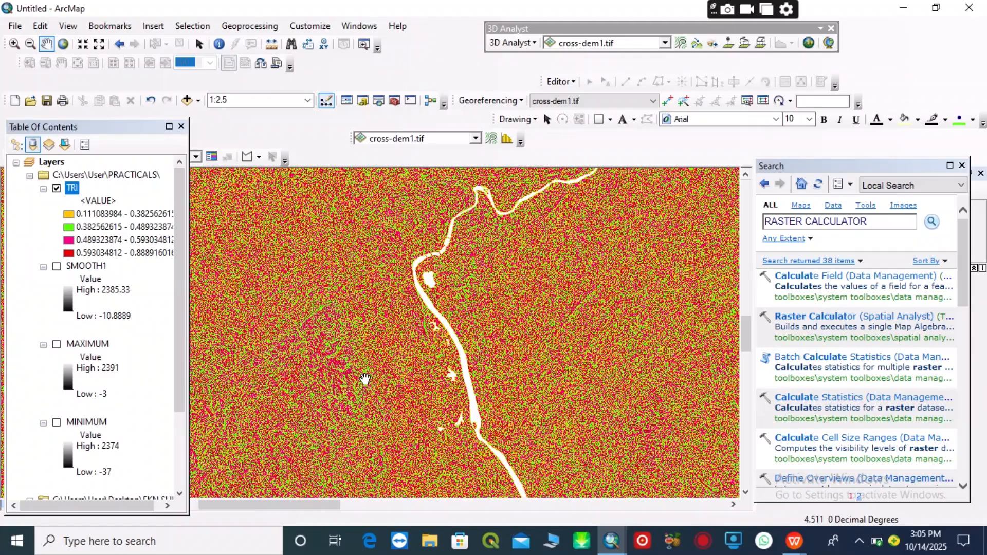
{"action": "scroll", "coordinate": [365, 379], "scroll_direction": "up", "scroll_amount": 1}
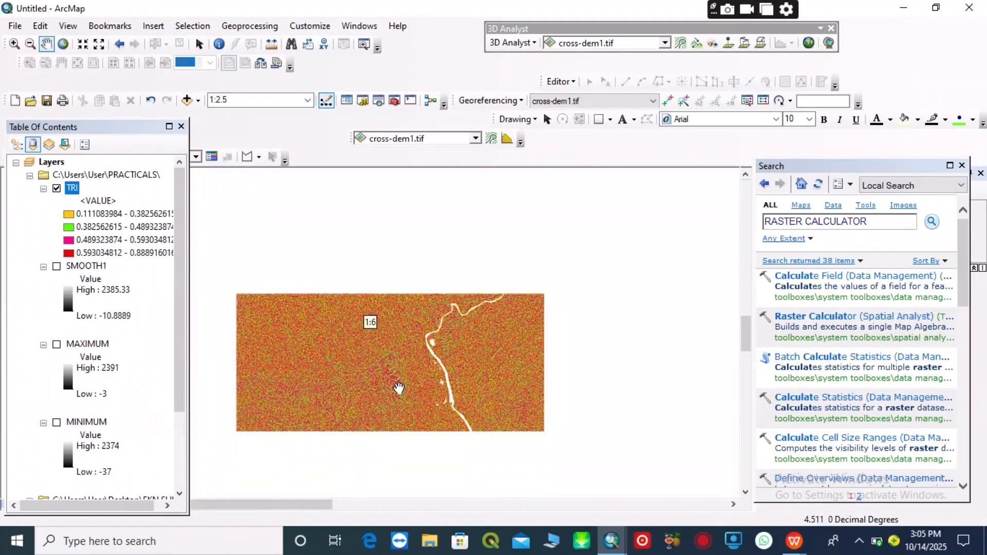
{"action": "scroll", "coordinate": [396, 389], "scroll_direction": "up", "scroll_amount": 1}
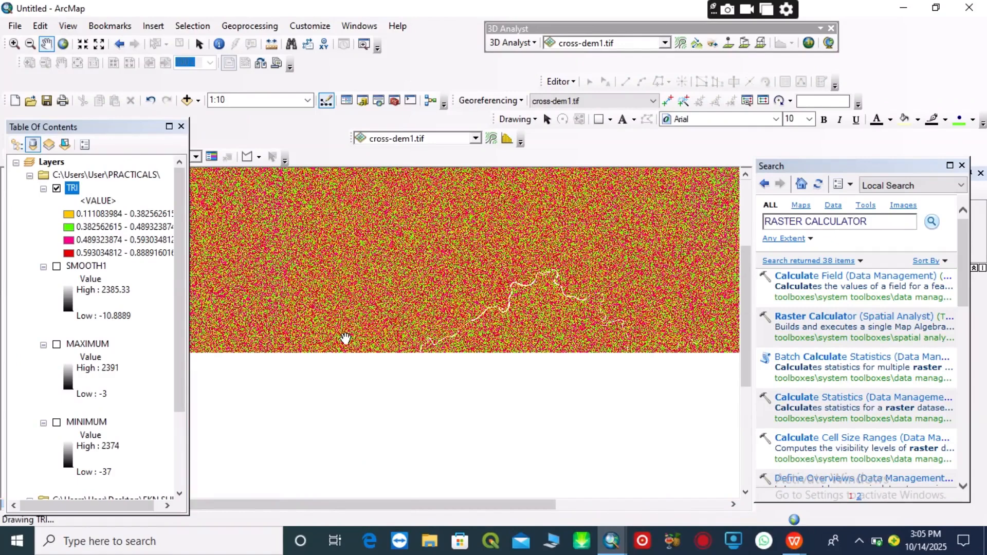
{"action": "scroll", "coordinate": [413, 342], "scroll_direction": "up", "scroll_amount": 1}
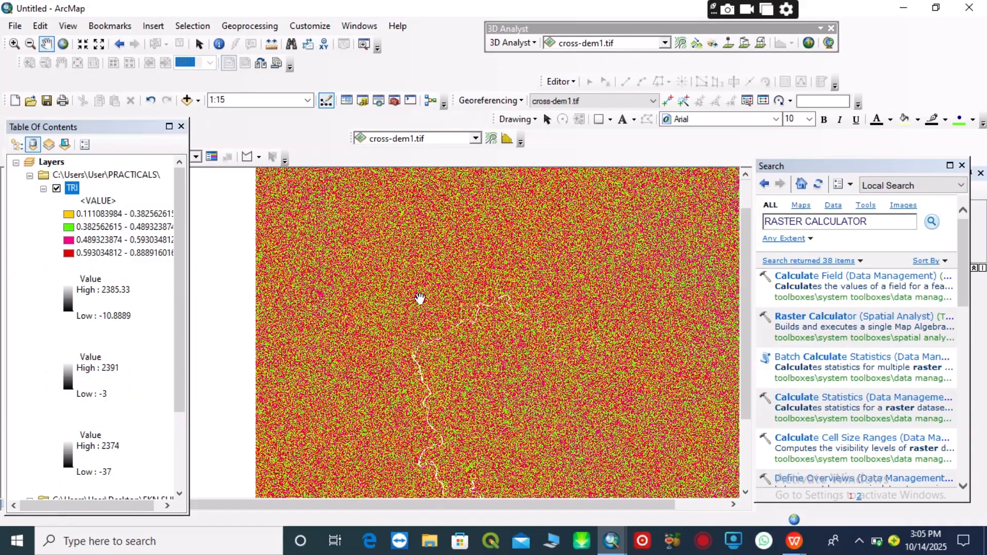
{"action": "scroll", "coordinate": [413, 339], "scroll_direction": "up", "scroll_amount": 1}
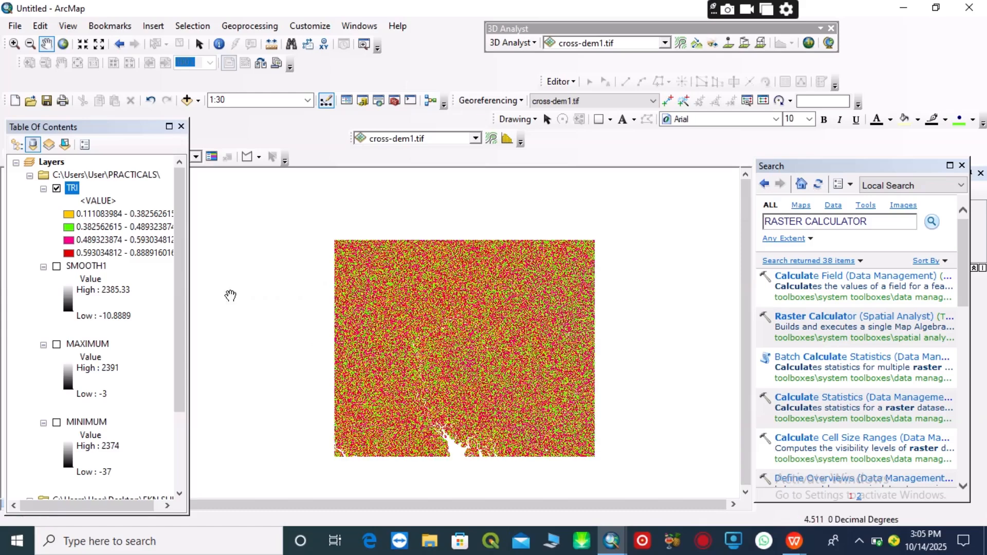
- Label the two lowest TRI classes LOW and MED in the layer's classified symbology
{"action": "left_click", "coordinate": [70, 189]}
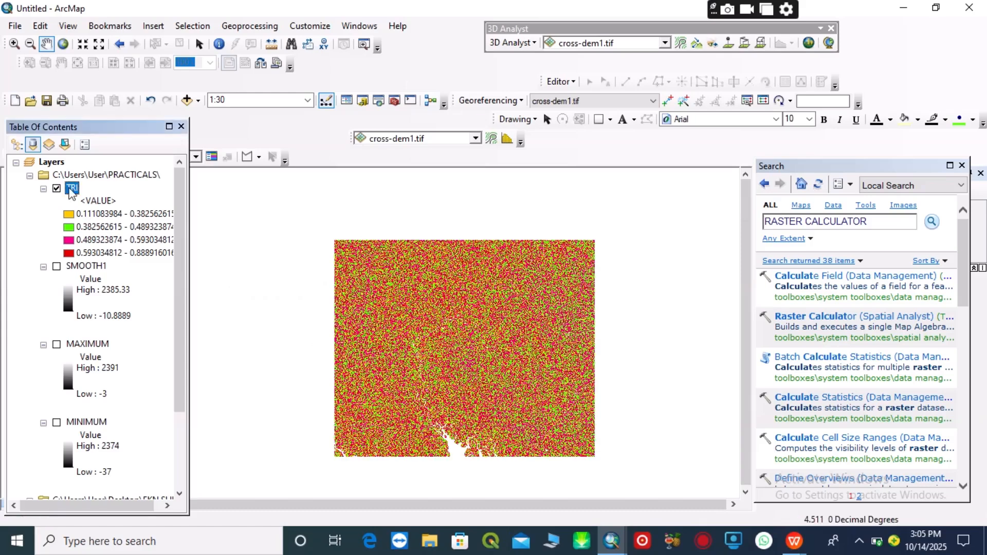
{"action": "right_click", "coordinate": [71, 191]}
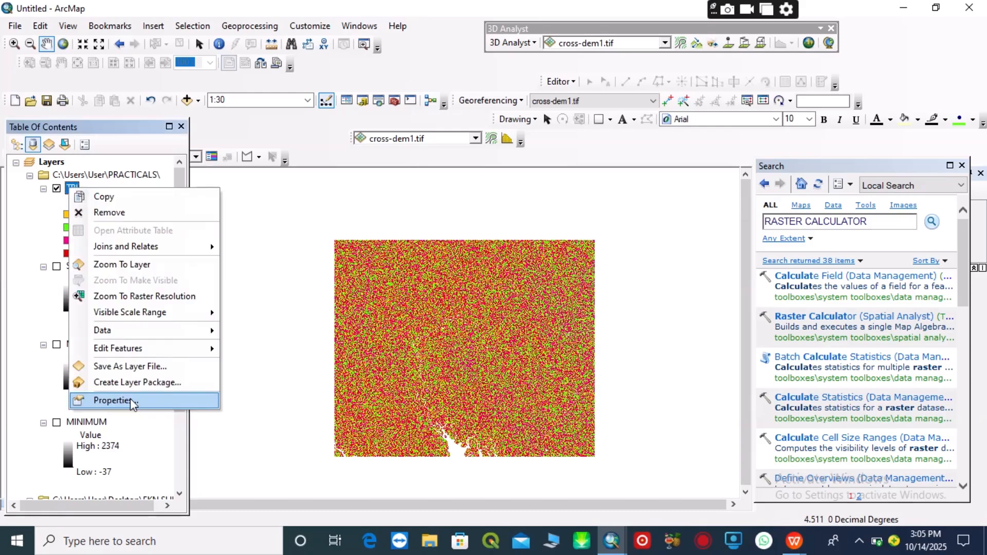
{"action": "left_click", "coordinate": [131, 399]}
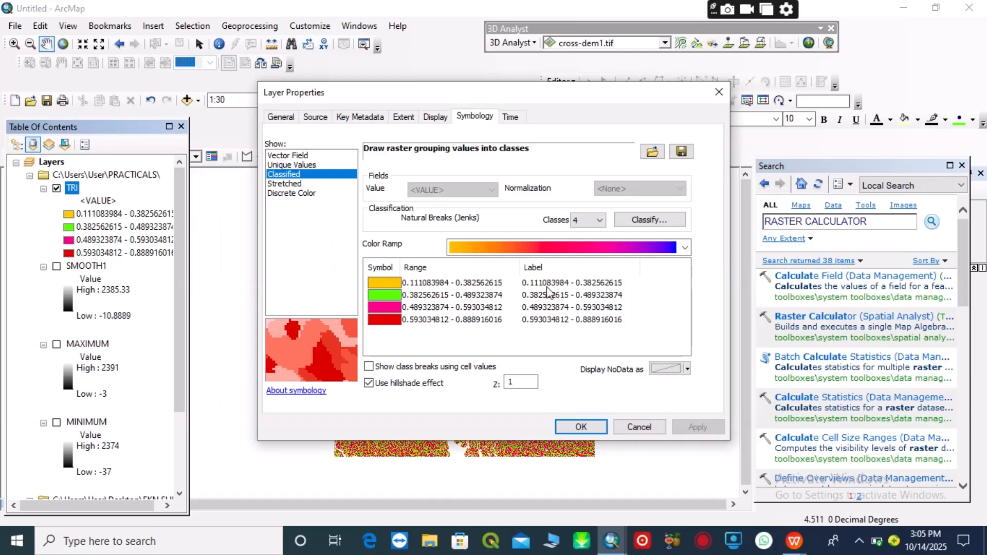
{"action": "left_click", "coordinate": [546, 287]}
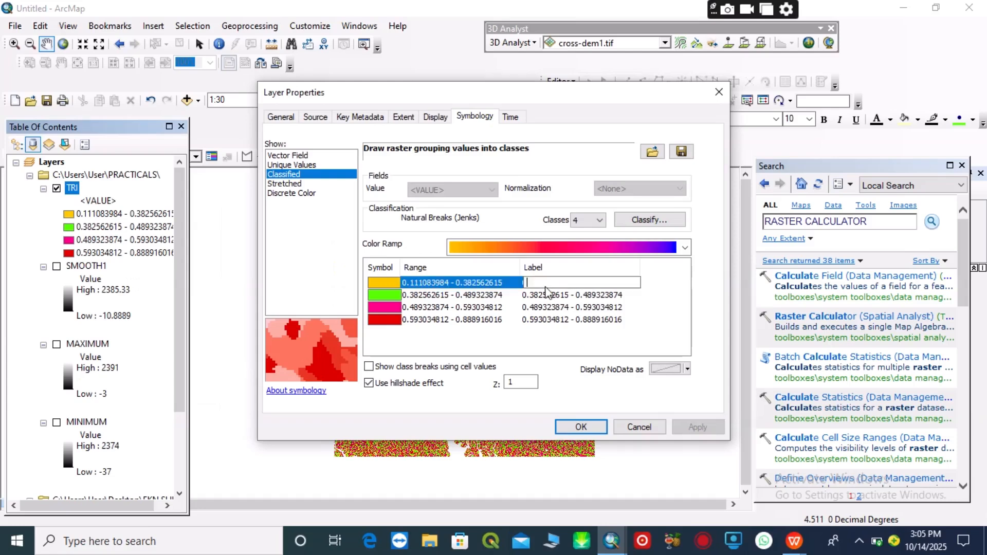
{"action": "type", "text": "LOW"}
{"action": "left_click", "coordinate": [555, 296]}
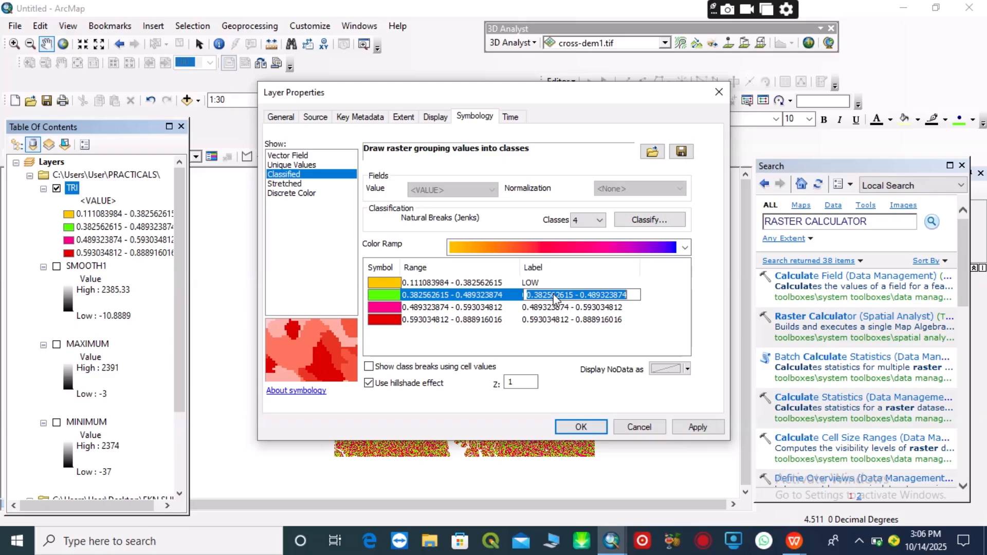
{"action": "type", "text": "M"}
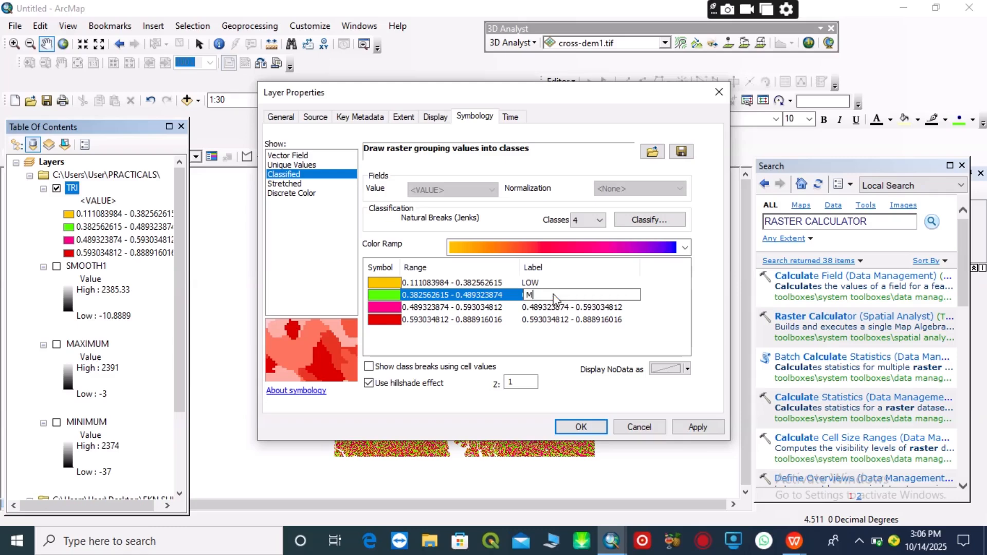
{"action": "type", "text": "ED"}
{"action": "key", "text": "Return"}
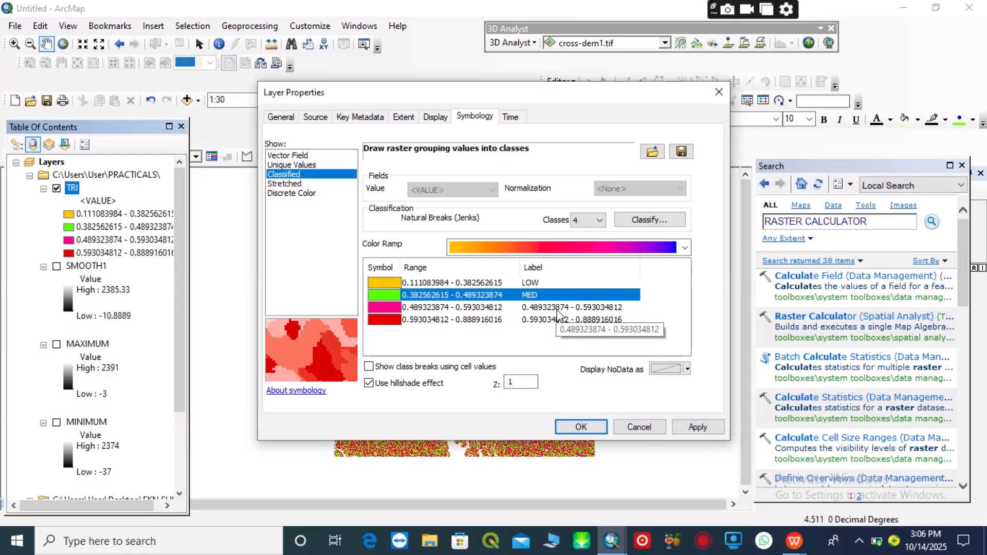
- Label the third TRI class HIGH and the fourth VERY HIGH, apply the labels and close the layer properties
{"action": "left_click", "coordinate": [559, 307]}
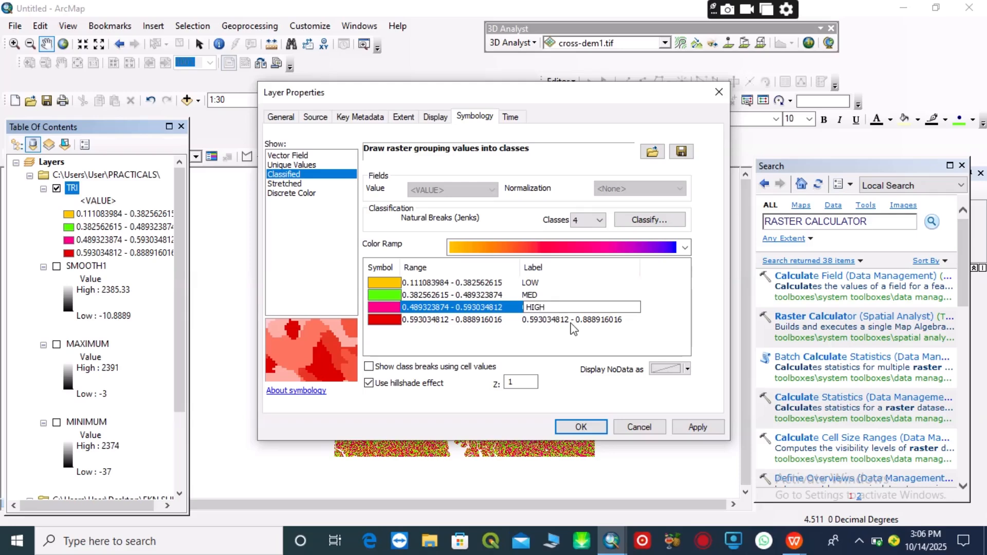
{"action": "left_click", "coordinate": [574, 321]}
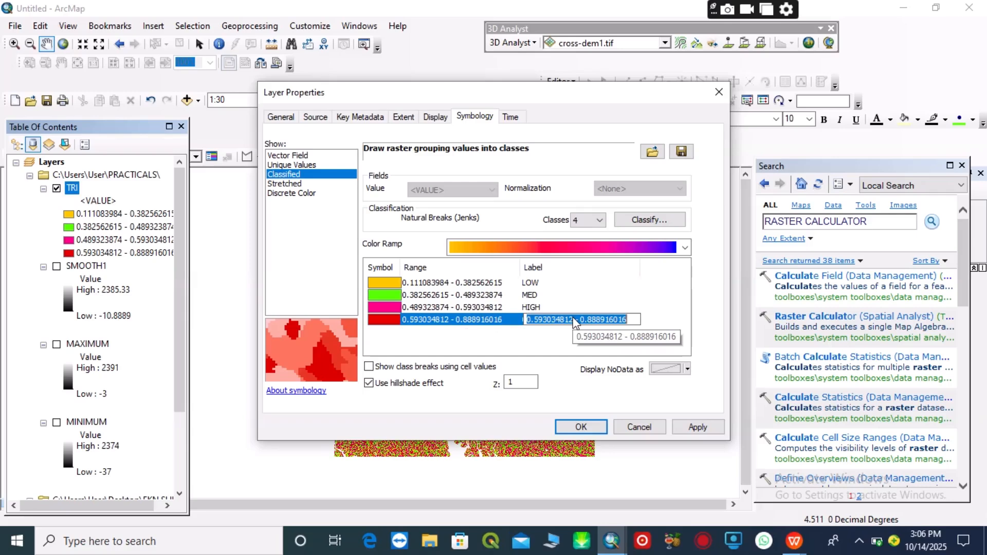
{"action": "type", "text": "V"}
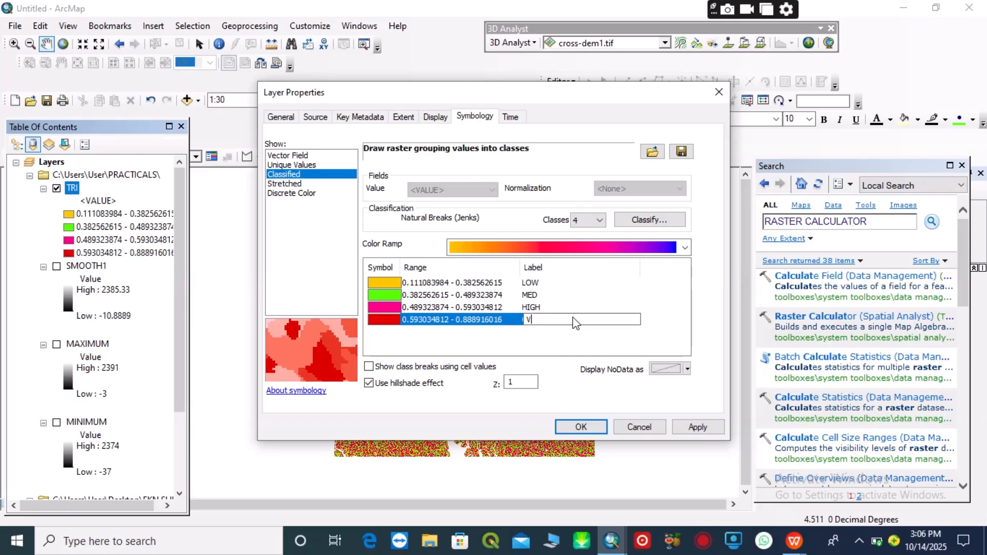
{"action": "type", "text": "ERY HIGH"}
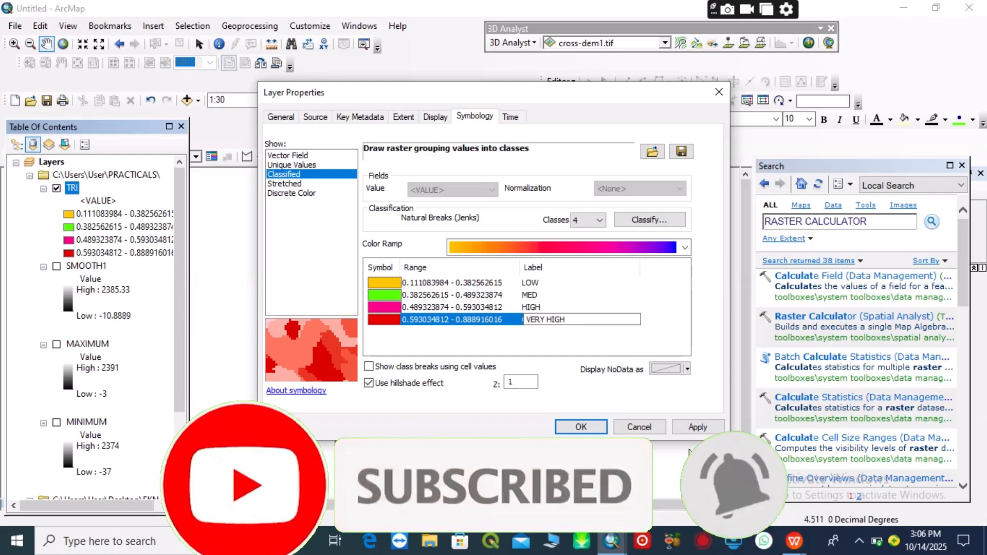
{"action": "left_click", "coordinate": [689, 430]}
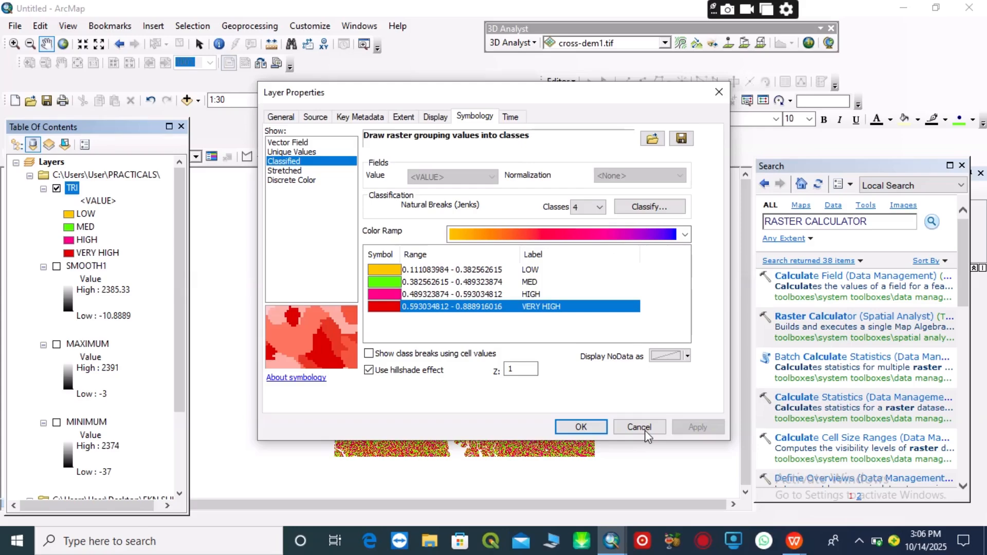
{"action": "left_click", "coordinate": [644, 430]}
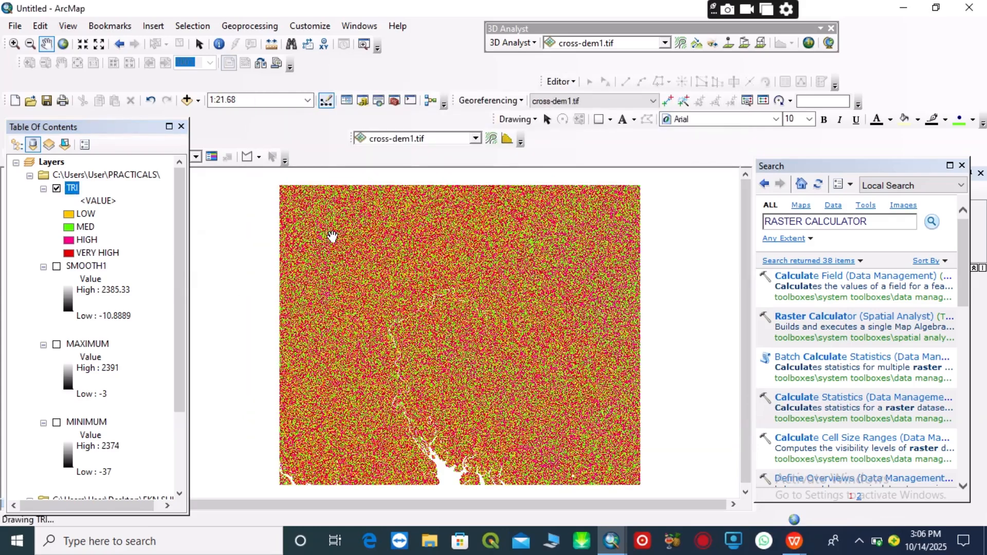
- Examine the distribution of the labeled TRI roughness classes across the raster, both at full extent and in close-up
{"action": "scroll", "coordinate": [332, 237], "scroll_direction": "down", "scroll_amount": 2}
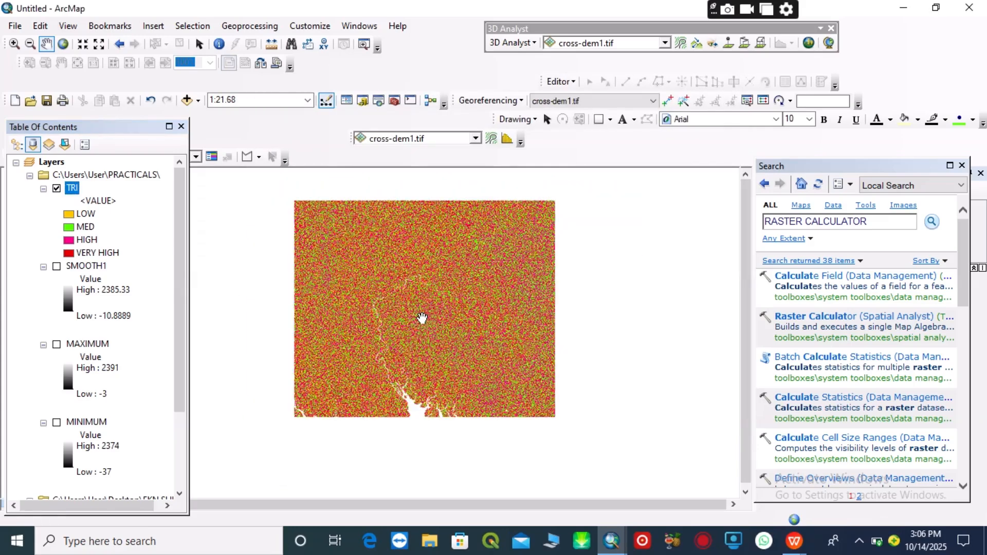
{"action": "scroll", "coordinate": [422, 318], "scroll_direction": "down", "scroll_amount": 2}
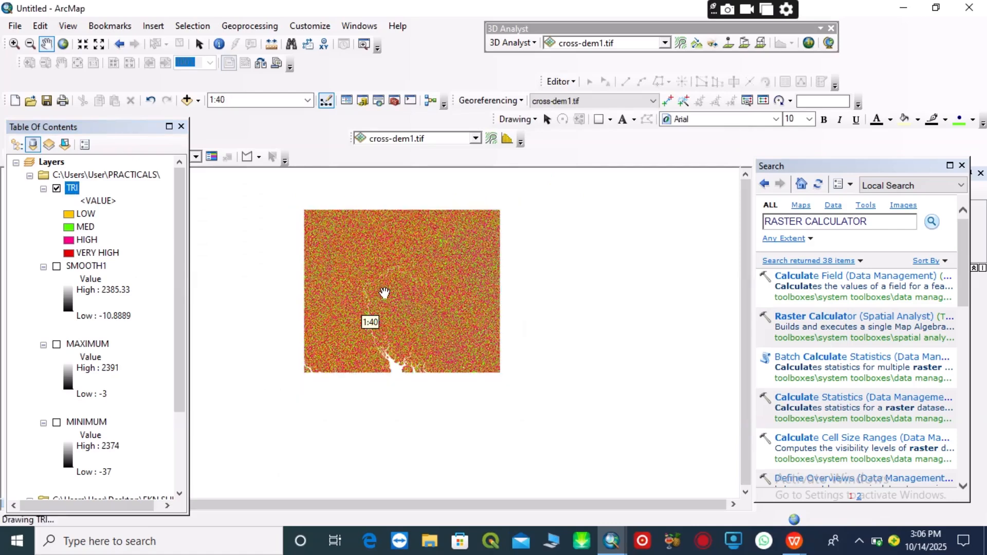
{"action": "scroll", "coordinate": [385, 292], "scroll_direction": "up", "scroll_amount": 3}
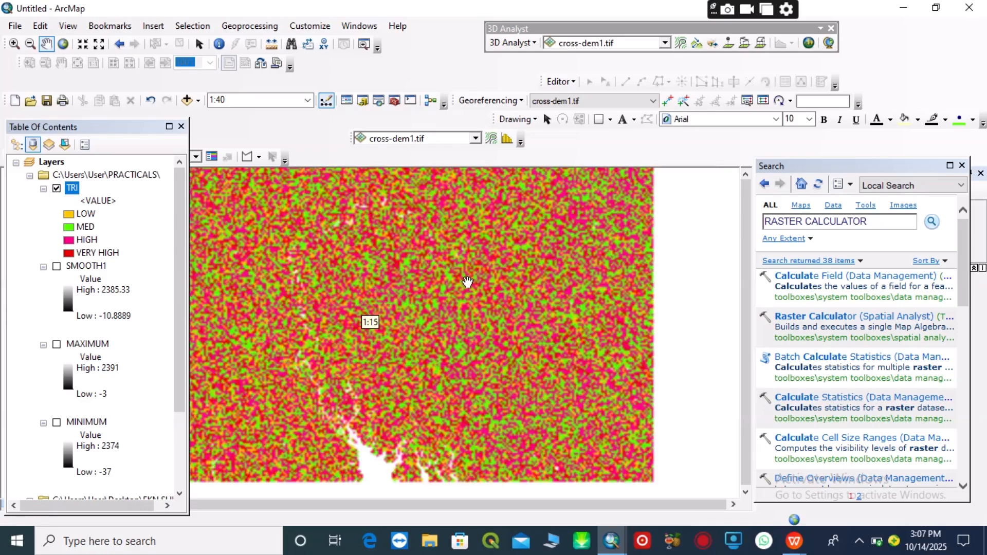
{"action": "scroll", "coordinate": [354, 288], "scroll_direction": "up", "scroll_amount": 1}
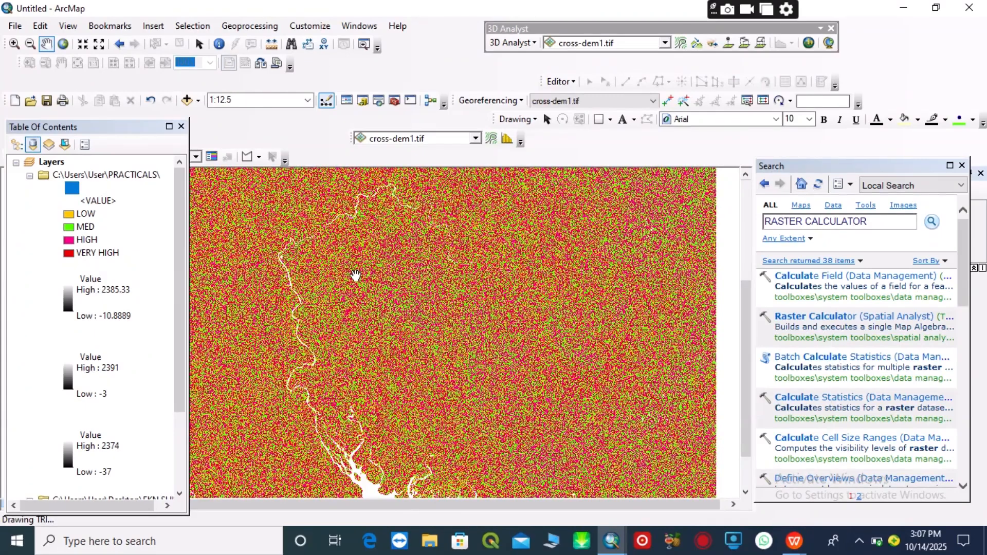
{"action": "left_click_drag", "start_coordinate": [355, 276], "coordinate": [416, 289]}
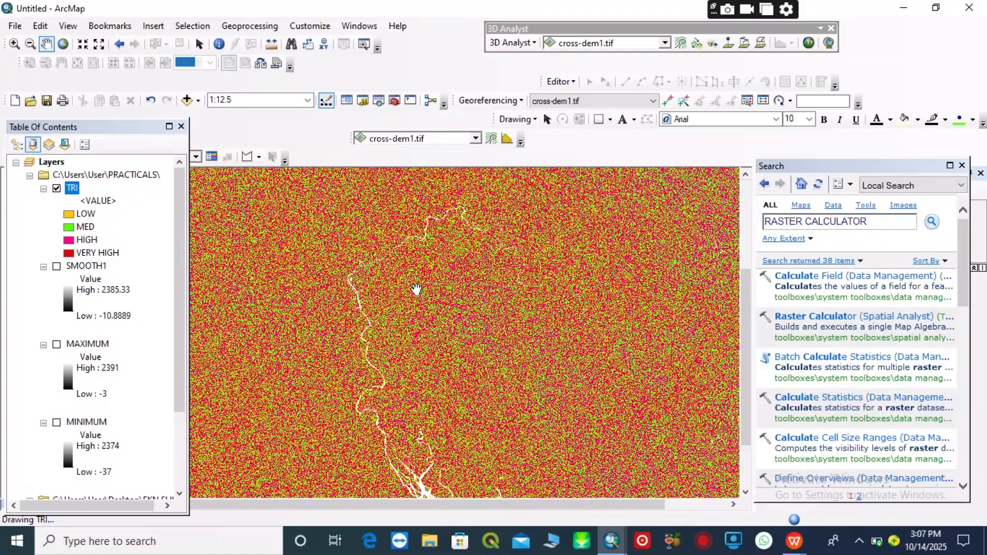
{"action": "scroll", "coordinate": [416, 288], "scroll_direction": "down", "scroll_amount": 5}
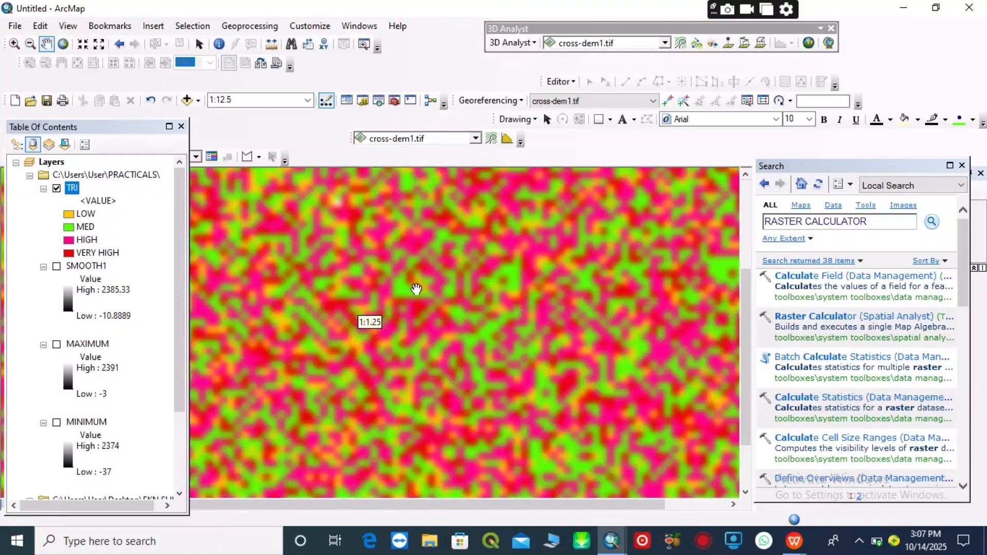
{"action": "scroll", "coordinate": [440, 268], "scroll_direction": "up", "scroll_amount": 5}
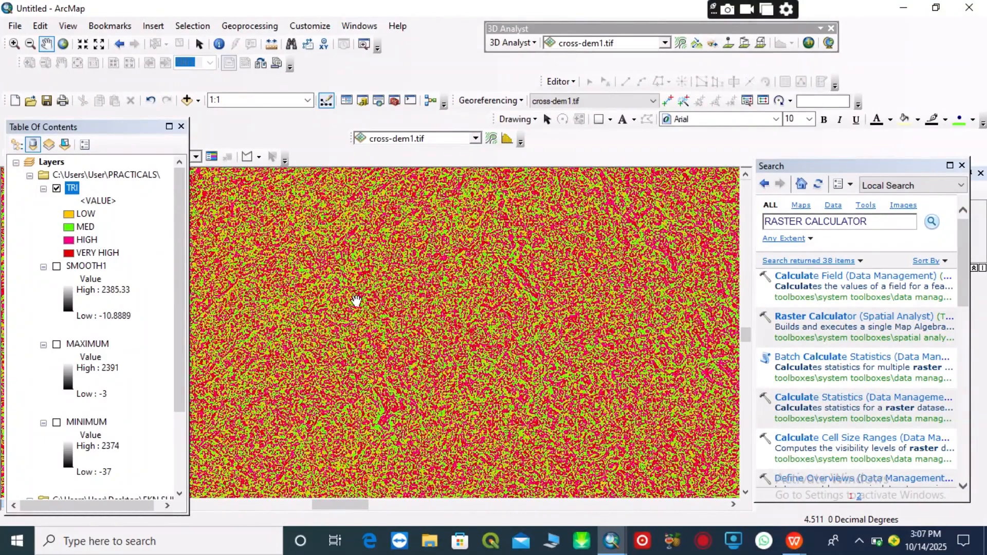
{"action": "scroll", "coordinate": [360, 301], "scroll_direction": "up", "scroll_amount": 3}
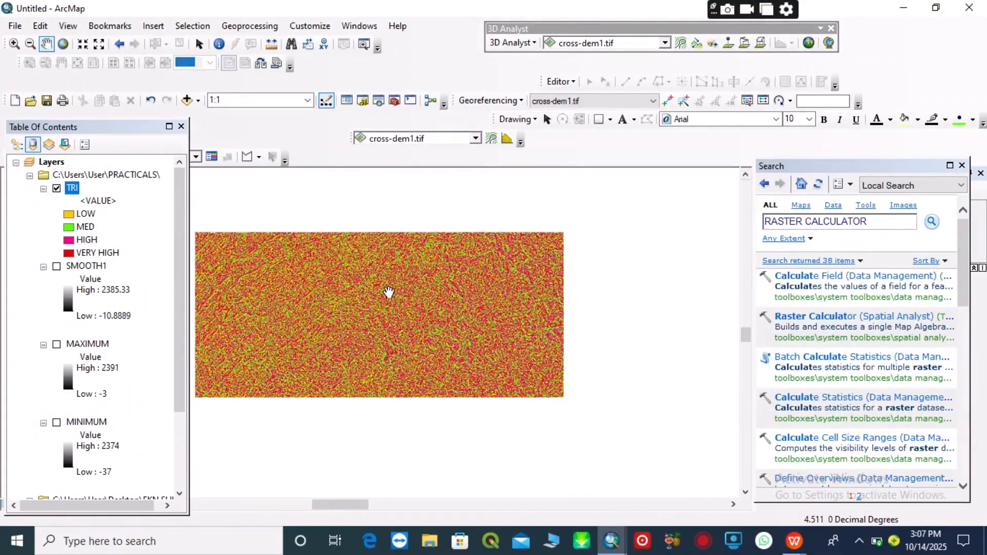